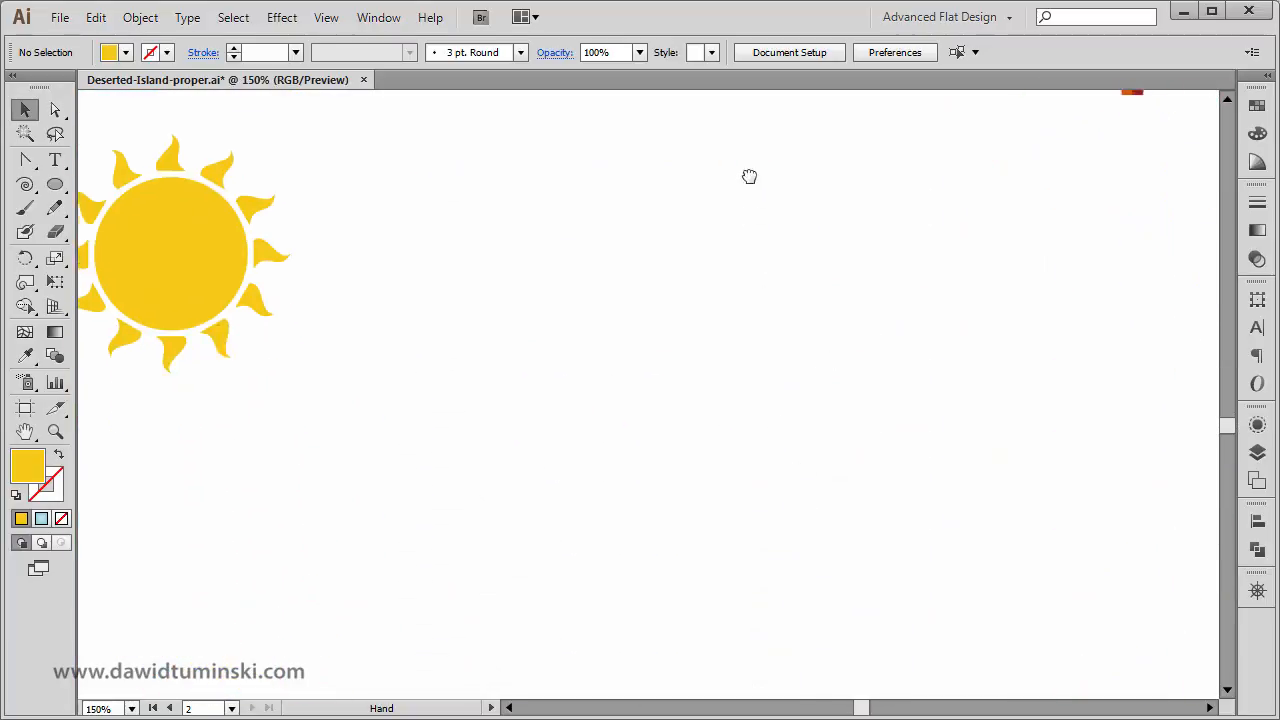
Draw a yellow circle with the Ellipse tool in the empty area beside the wavy-rayed sun.
drag(749, 177, 741, 100)
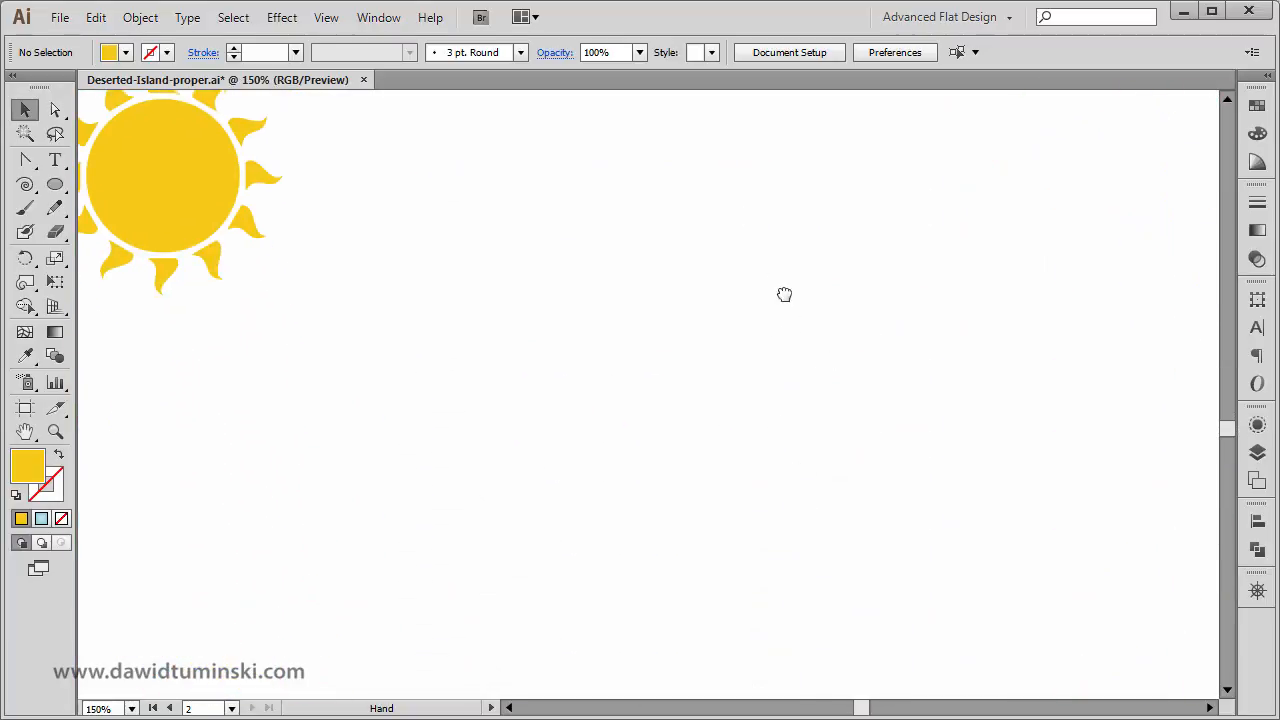
drag(768, 270, 831, 331)
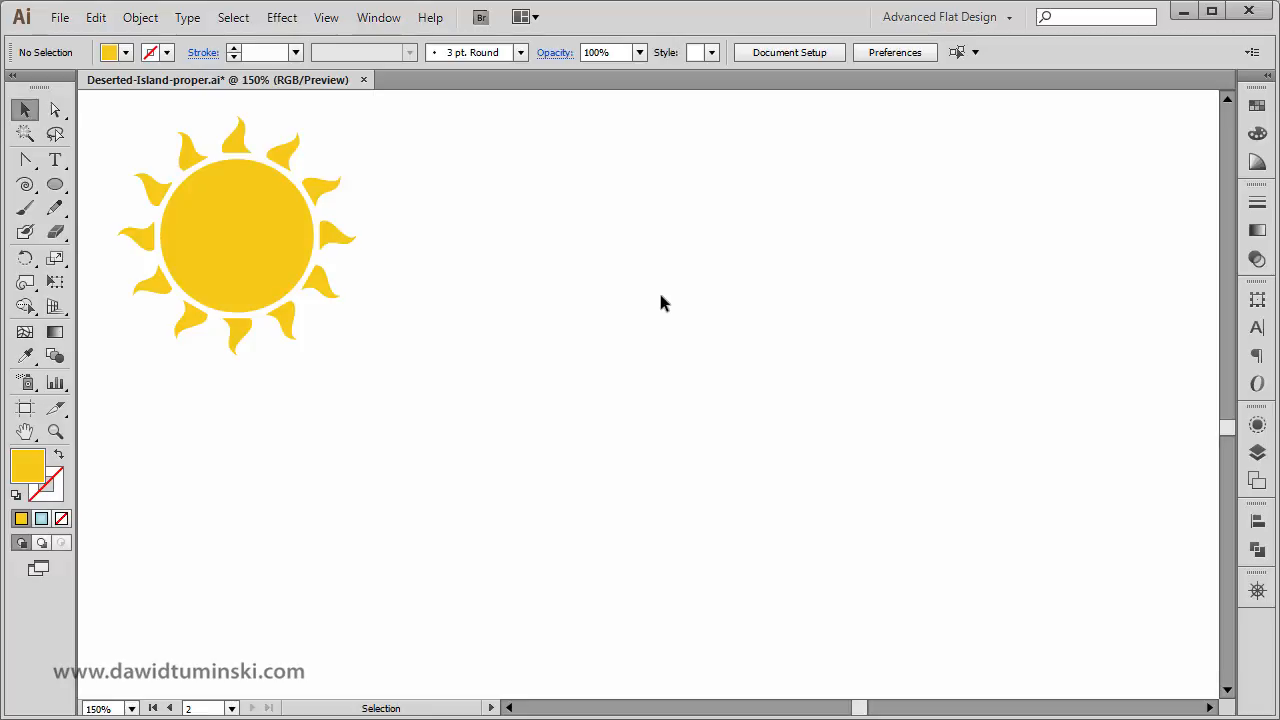
click(55, 184)
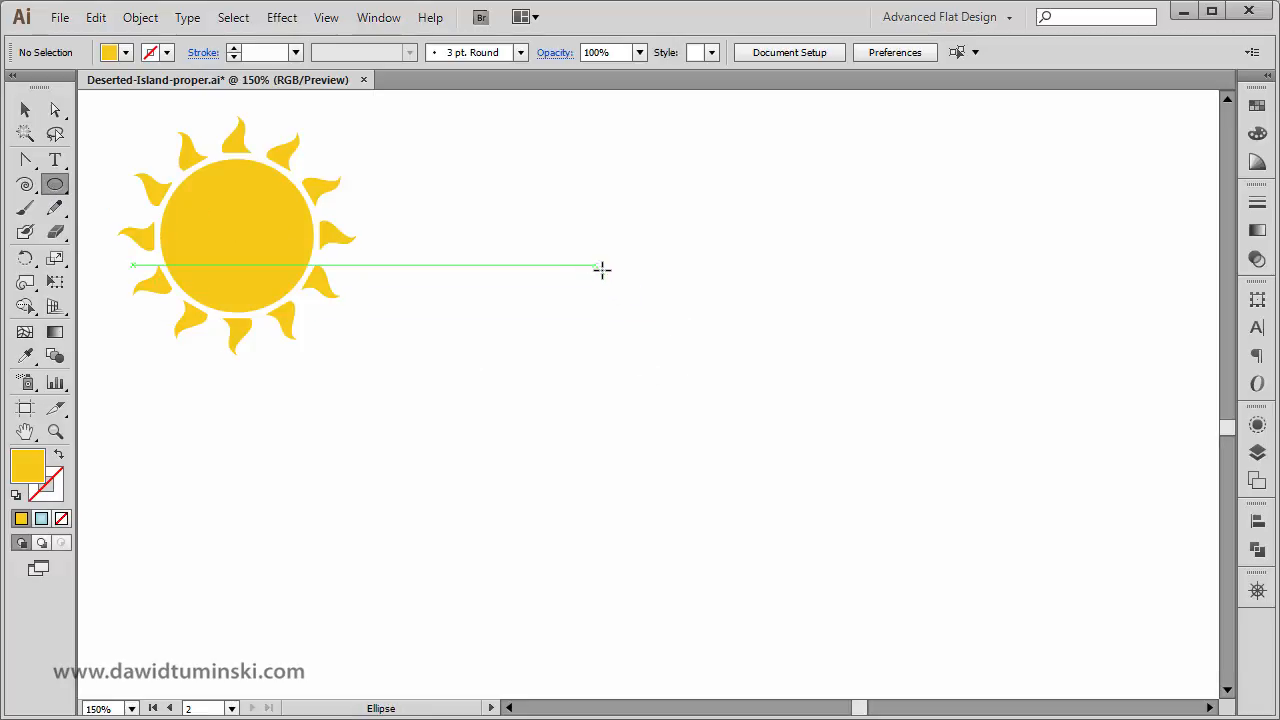
drag(598, 267, 791, 440)
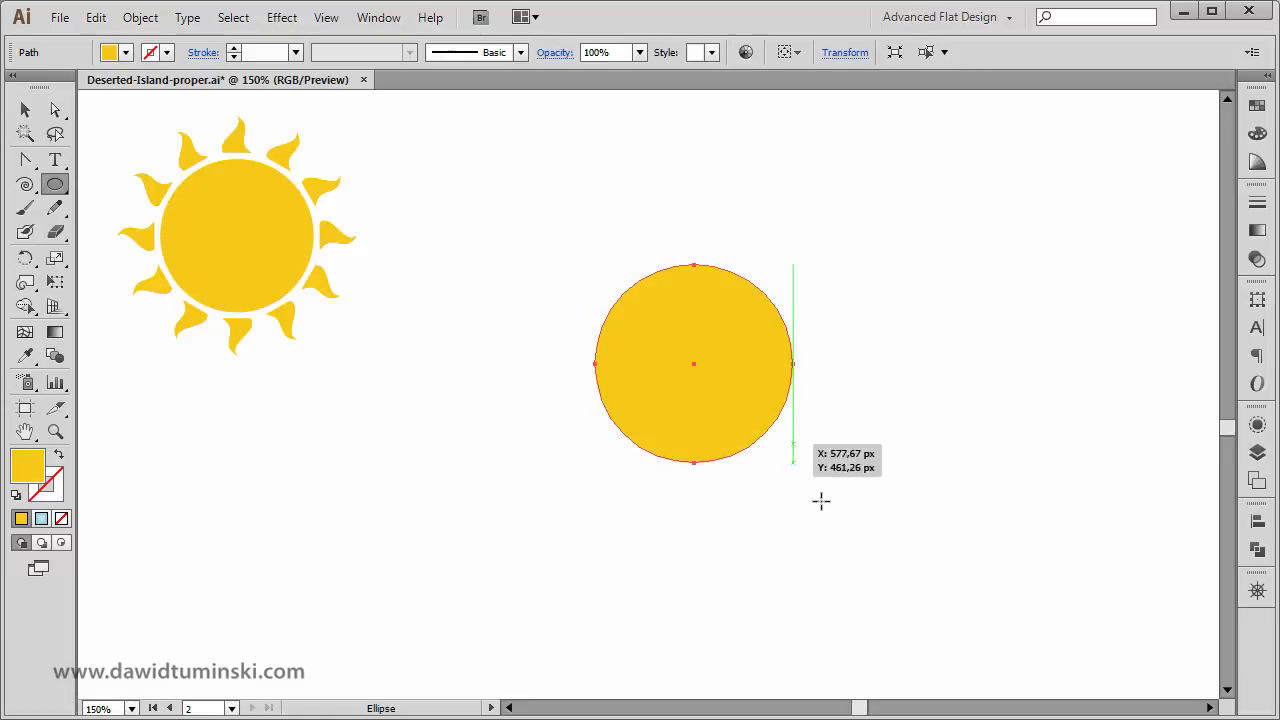
click(24, 110)
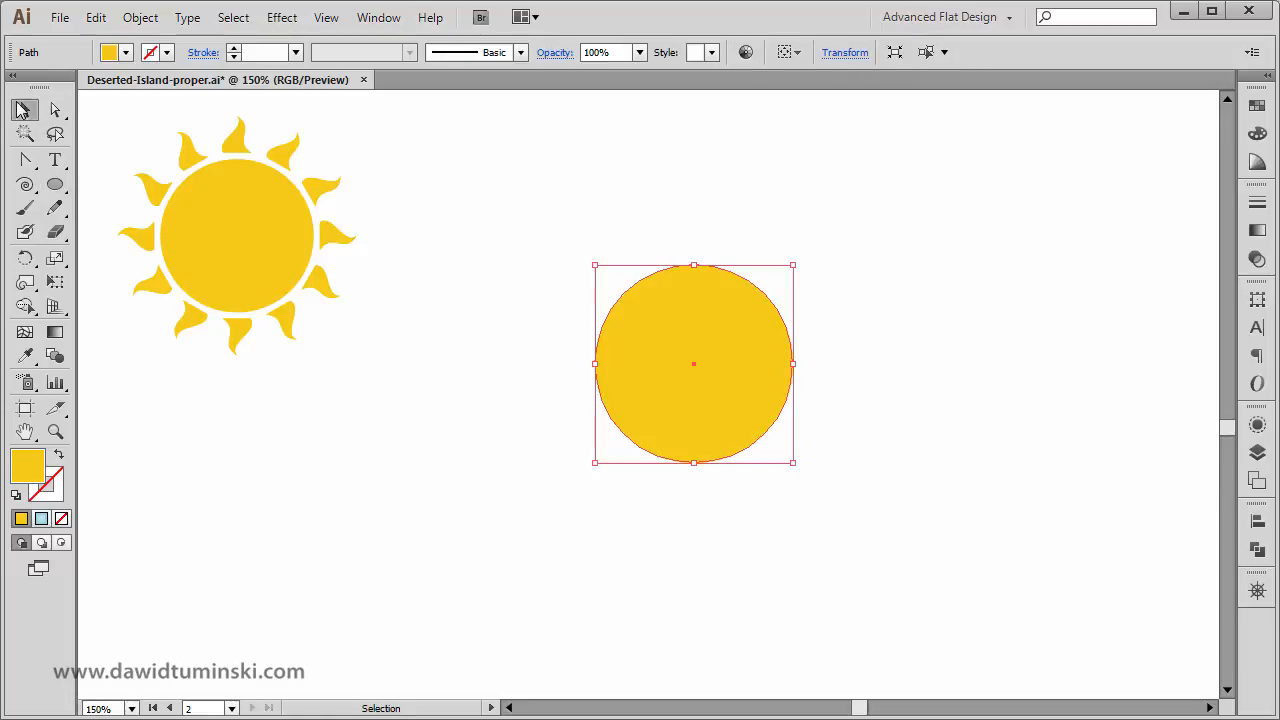
click(657, 174)
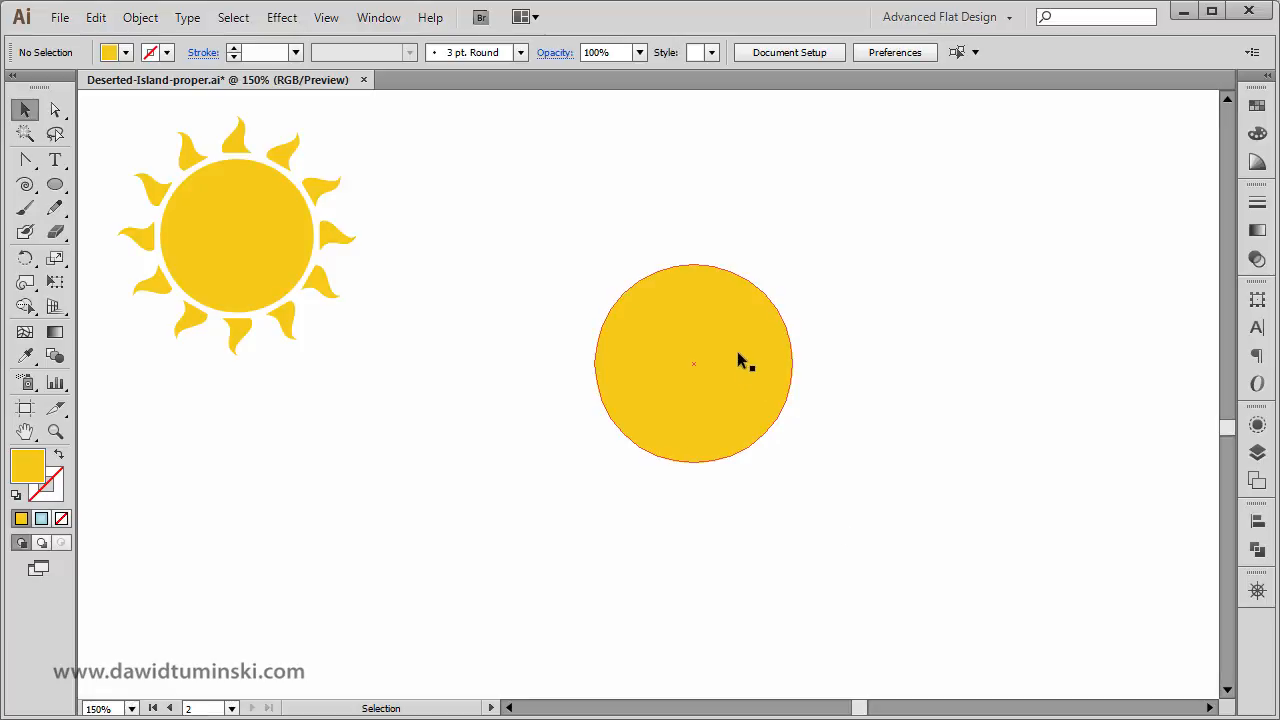
Duplicate the circle horizontally to both sides, overlapping the original, with the right copy offset about 76 px.
drag(738, 353, 689, 365)
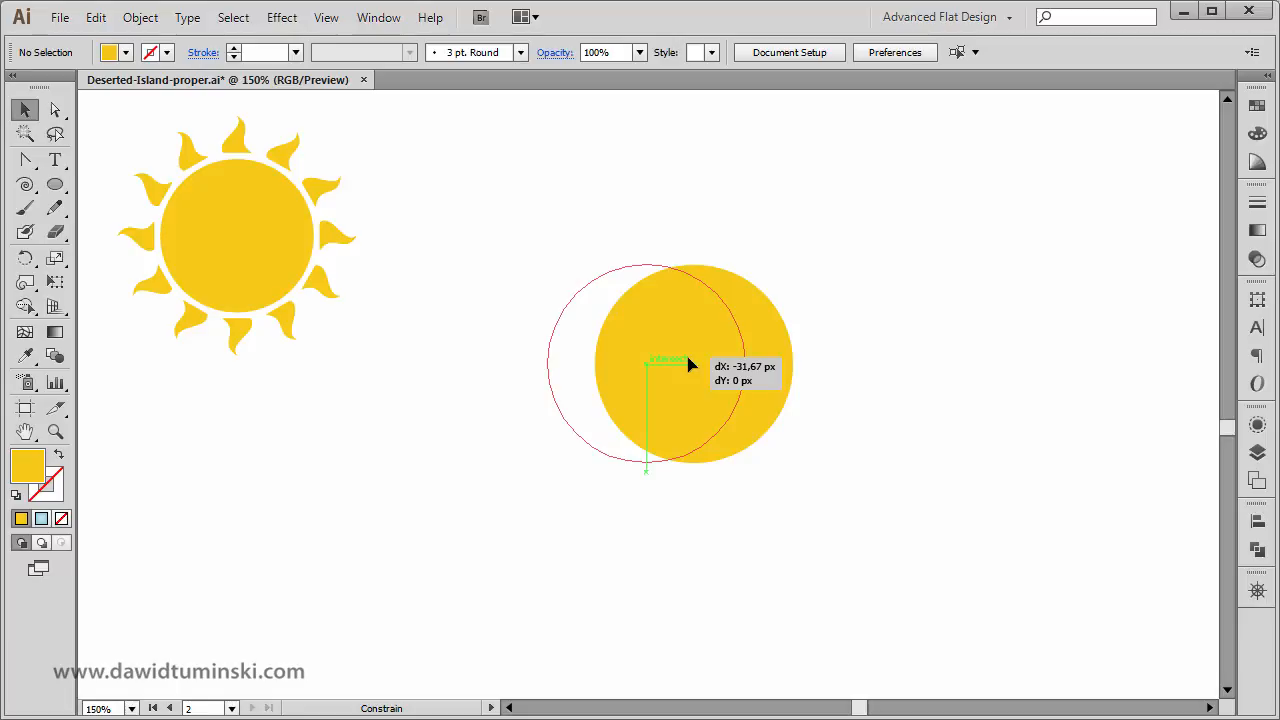
drag(689, 365, 597, 383)
click(827, 384)
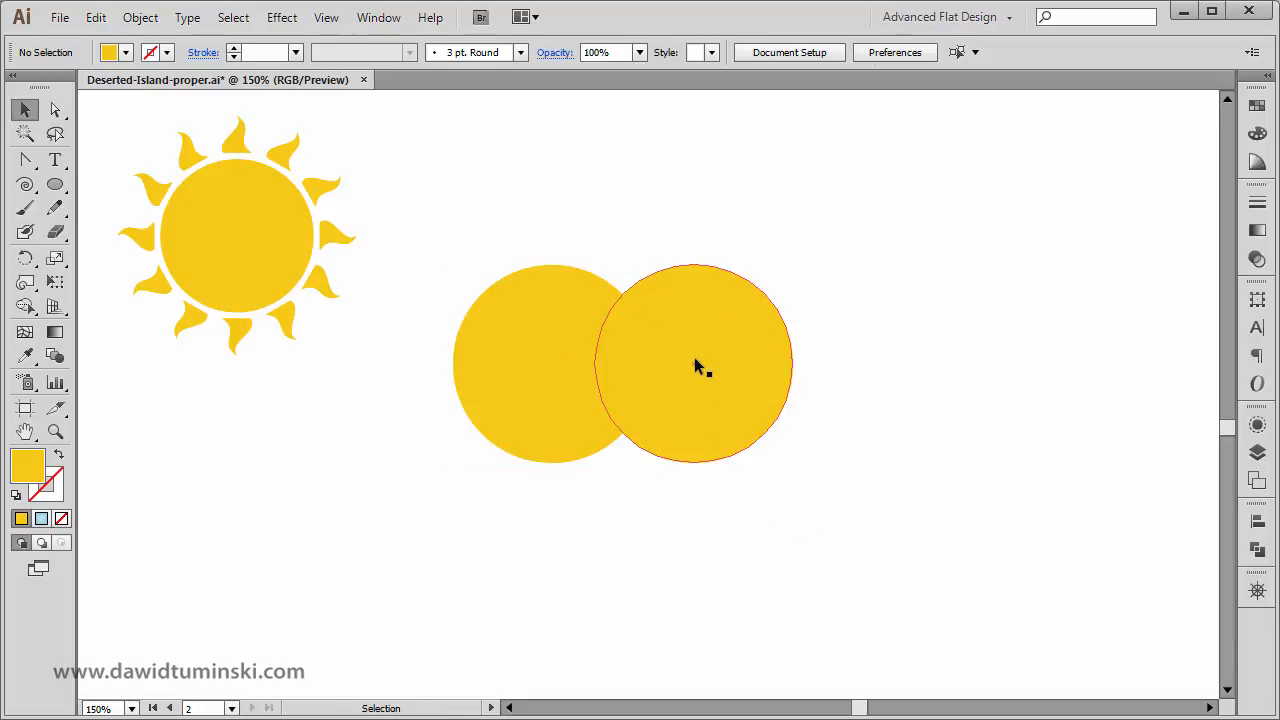
drag(697, 366, 812, 382)
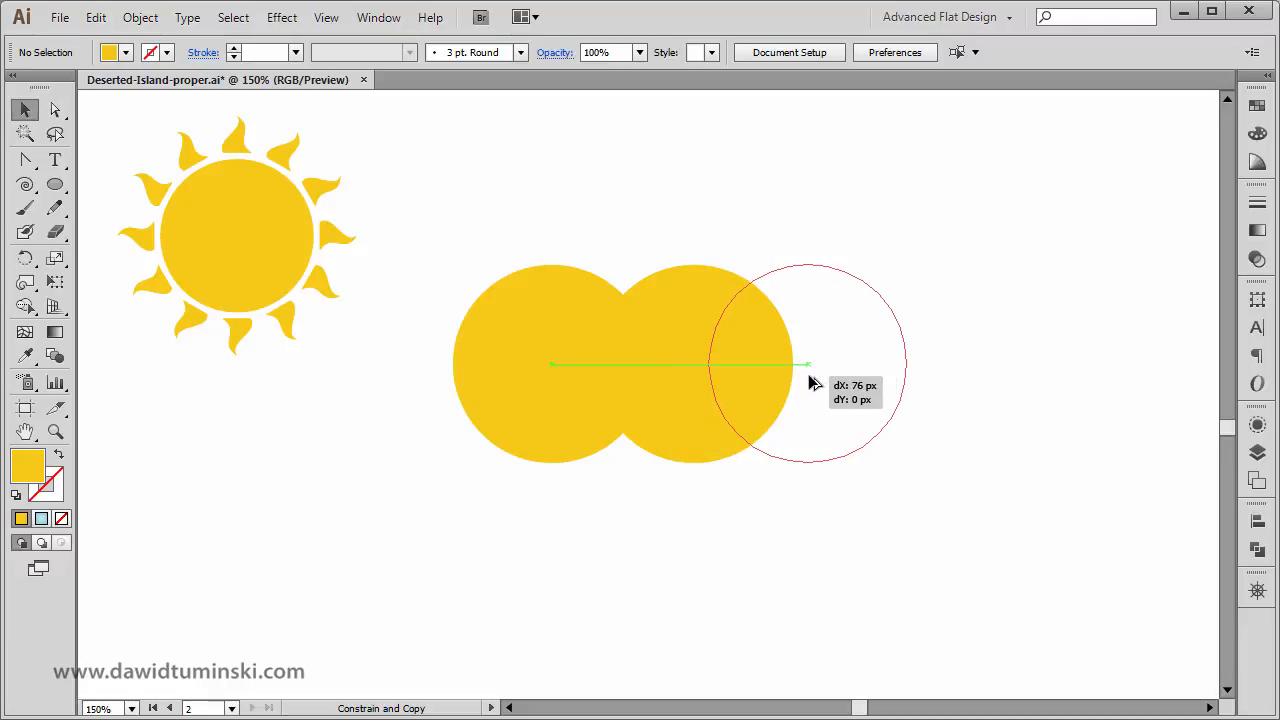
drag(812, 382, 812, 382)
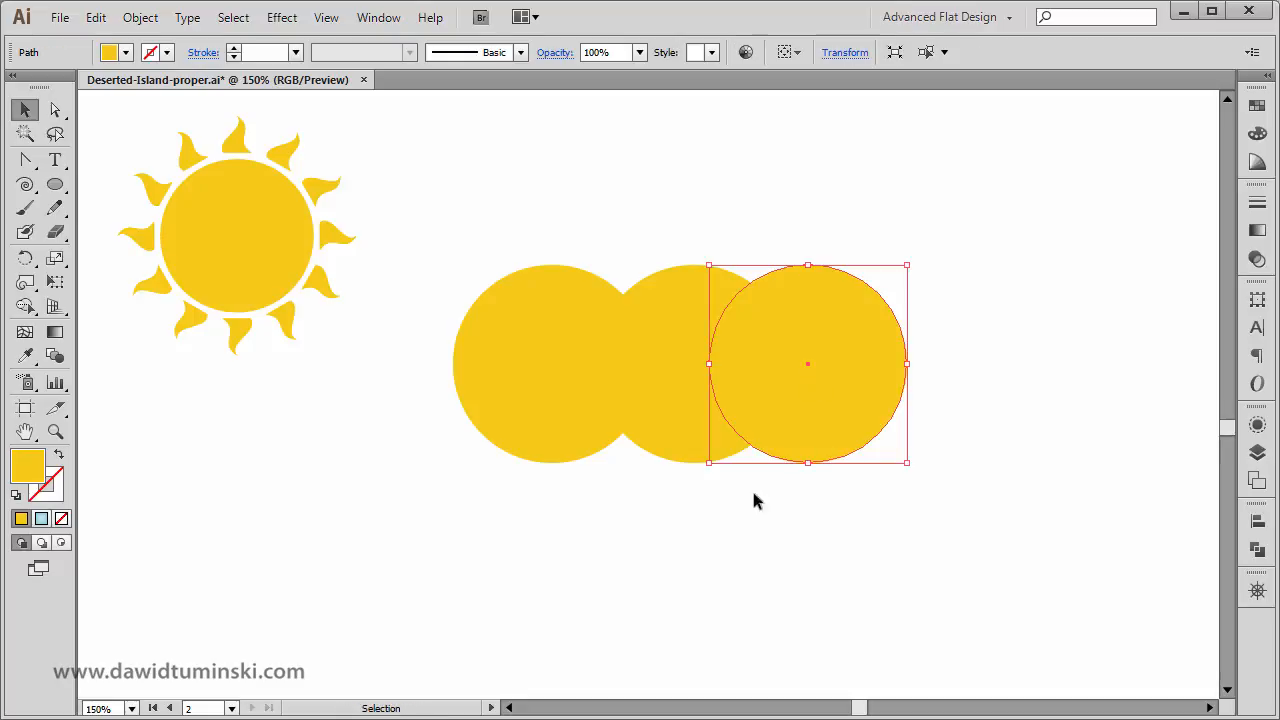
click(639, 527)
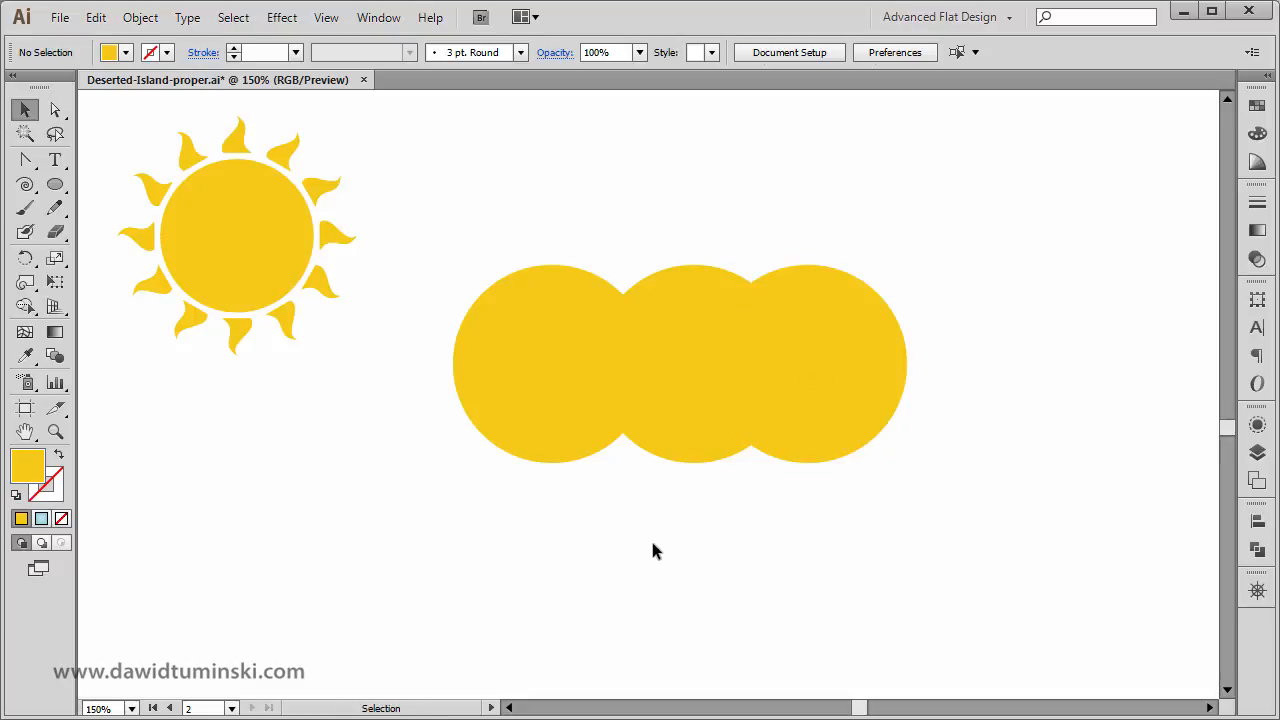
Scale the left circle down proportionally toward its lower-right corner, keeping it level with the base of the middle circle.
click(590, 410)
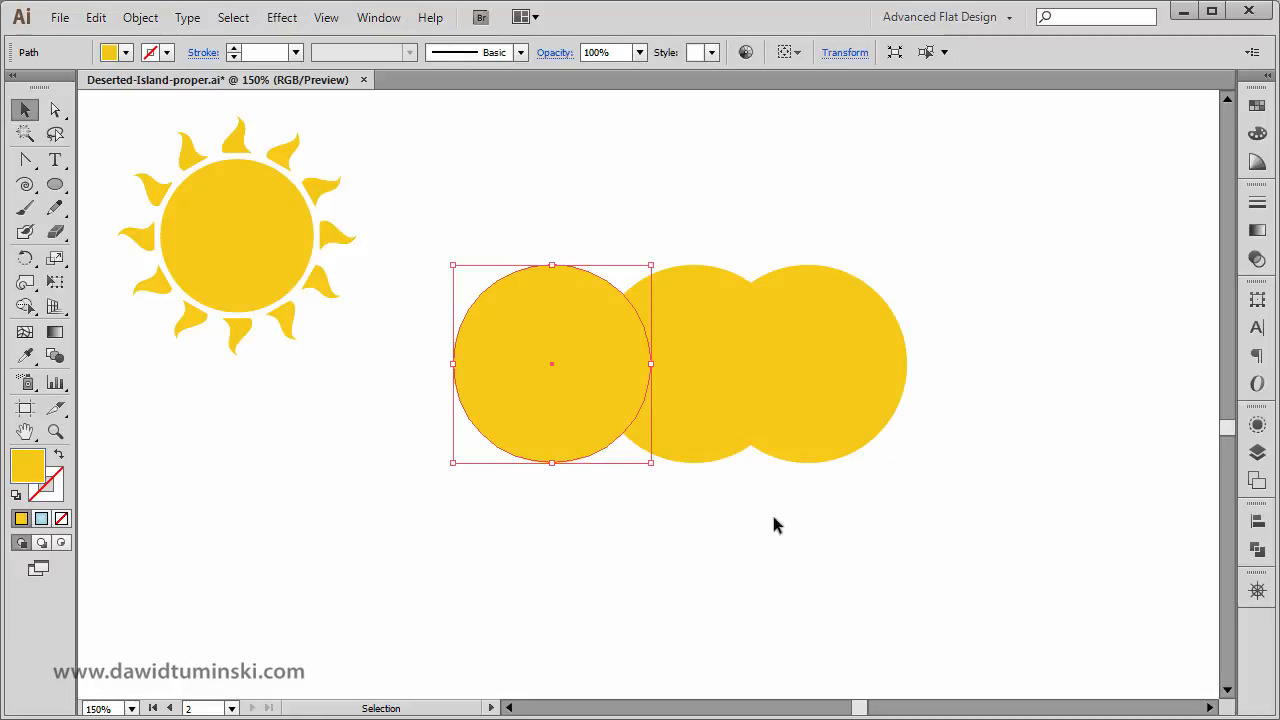
click(857, 373)
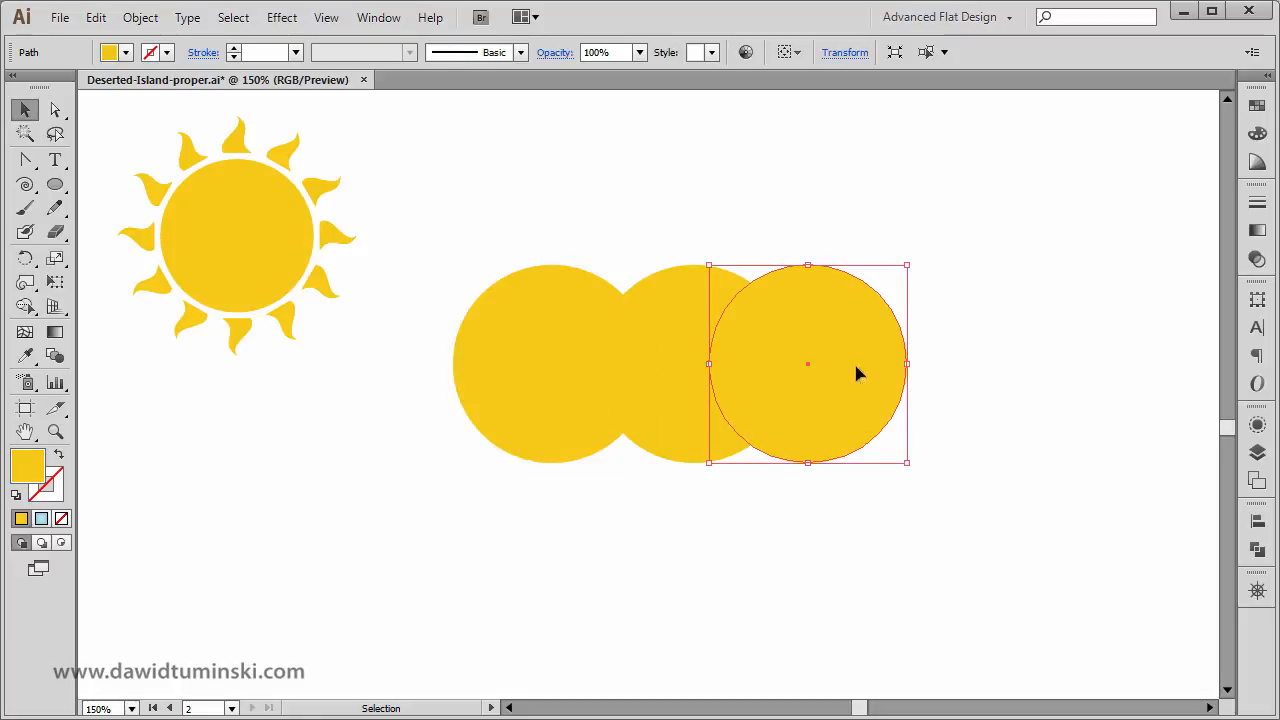
click(520, 335)
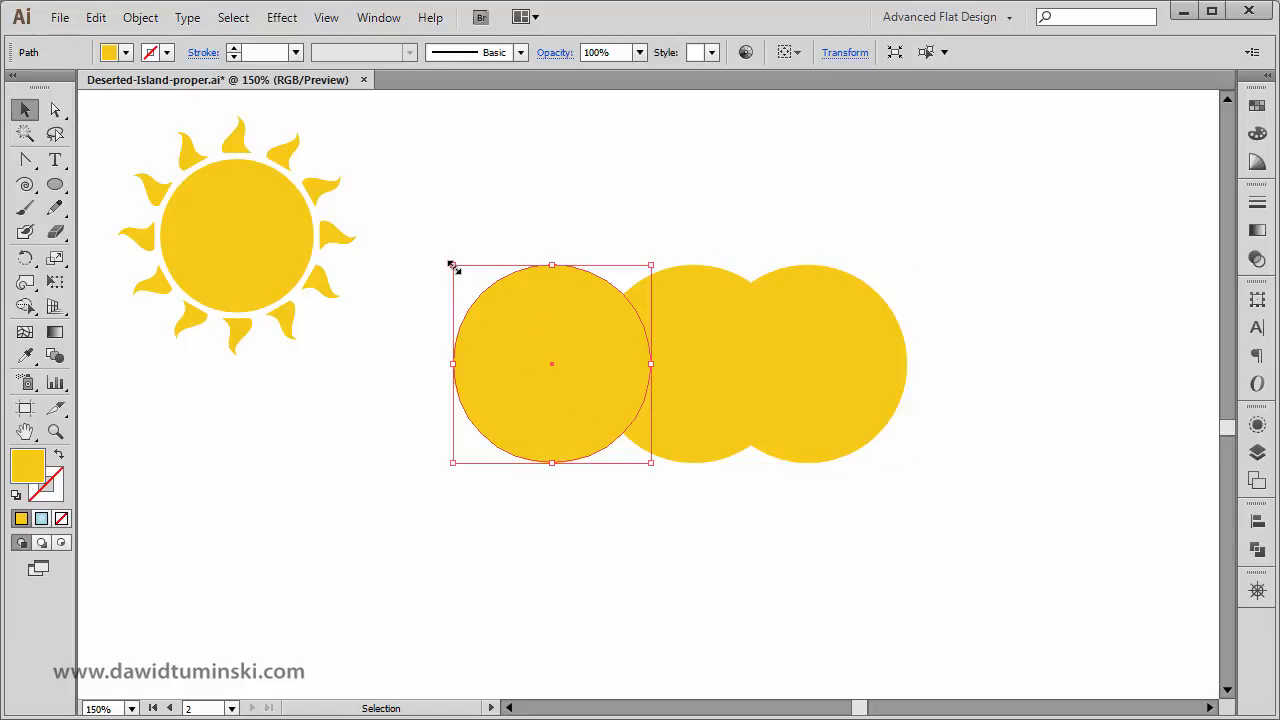
drag(451, 266, 470, 284)
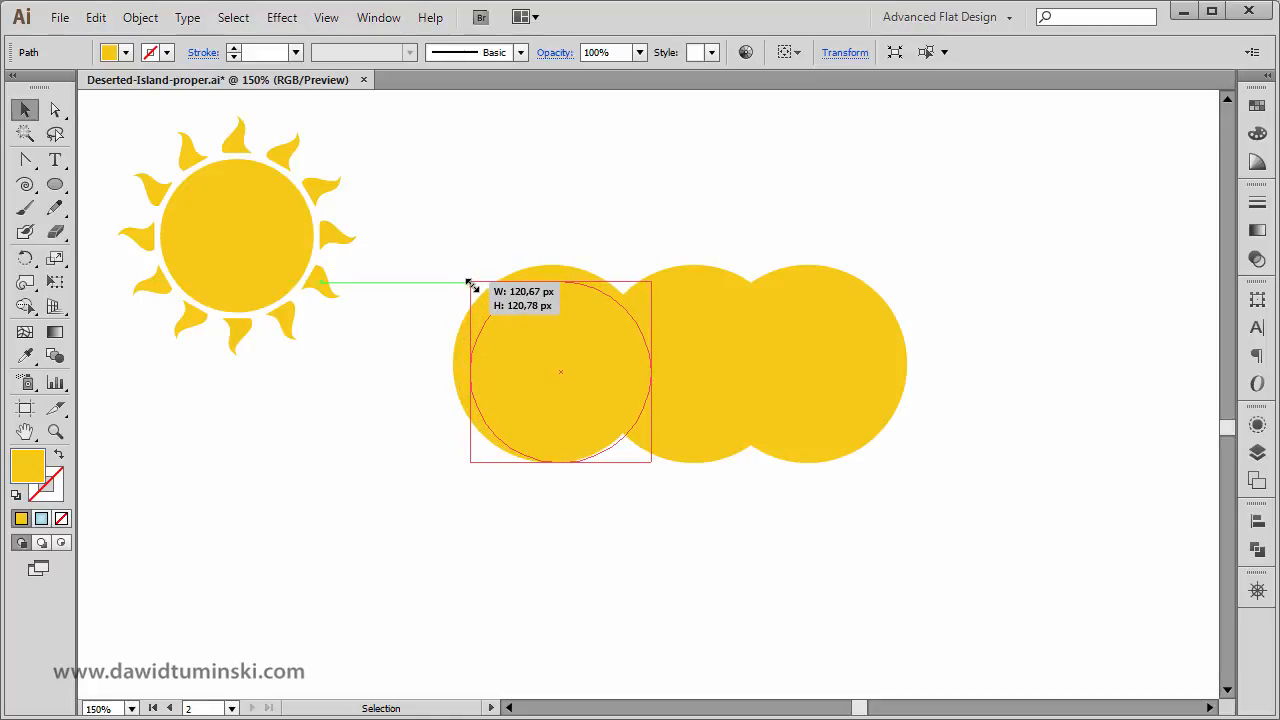
drag(470, 284, 489, 334)
click(991, 400)
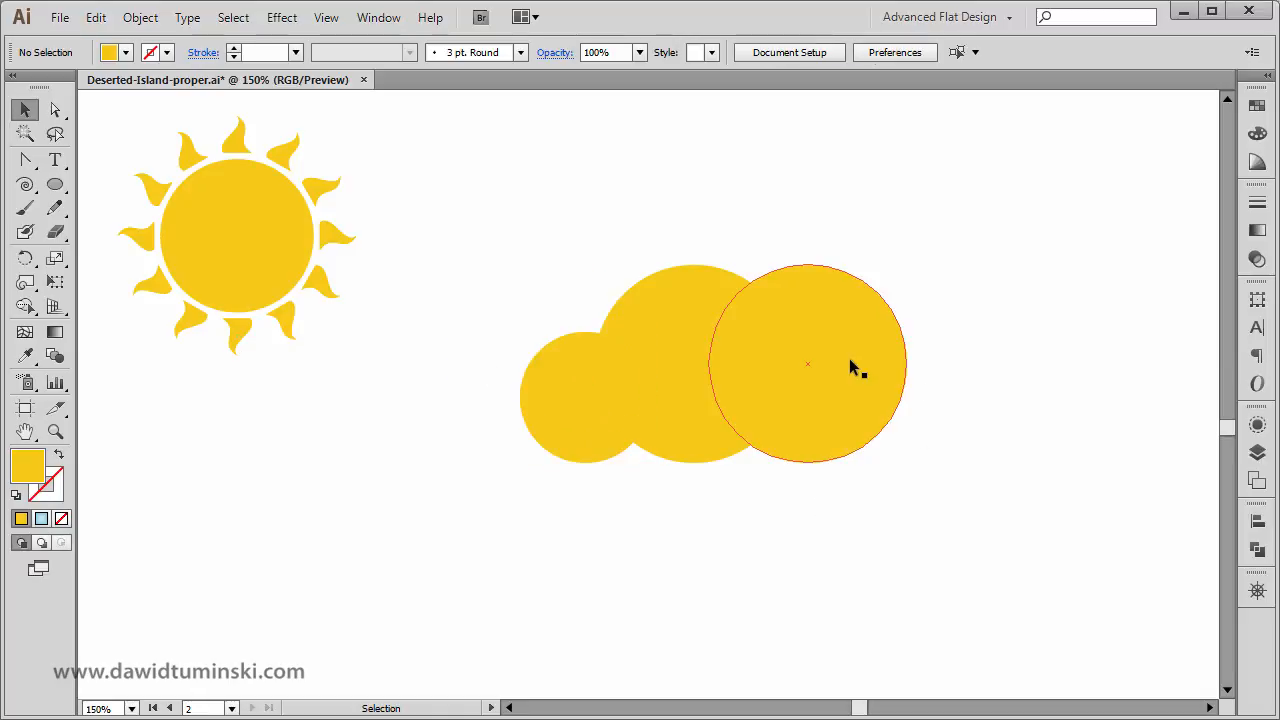
Scale the right circle down proportionally toward its lower-left corner and shift the middle circle slightly left.
click(853, 364)
drag(907, 265, 858, 302)
click(1027, 363)
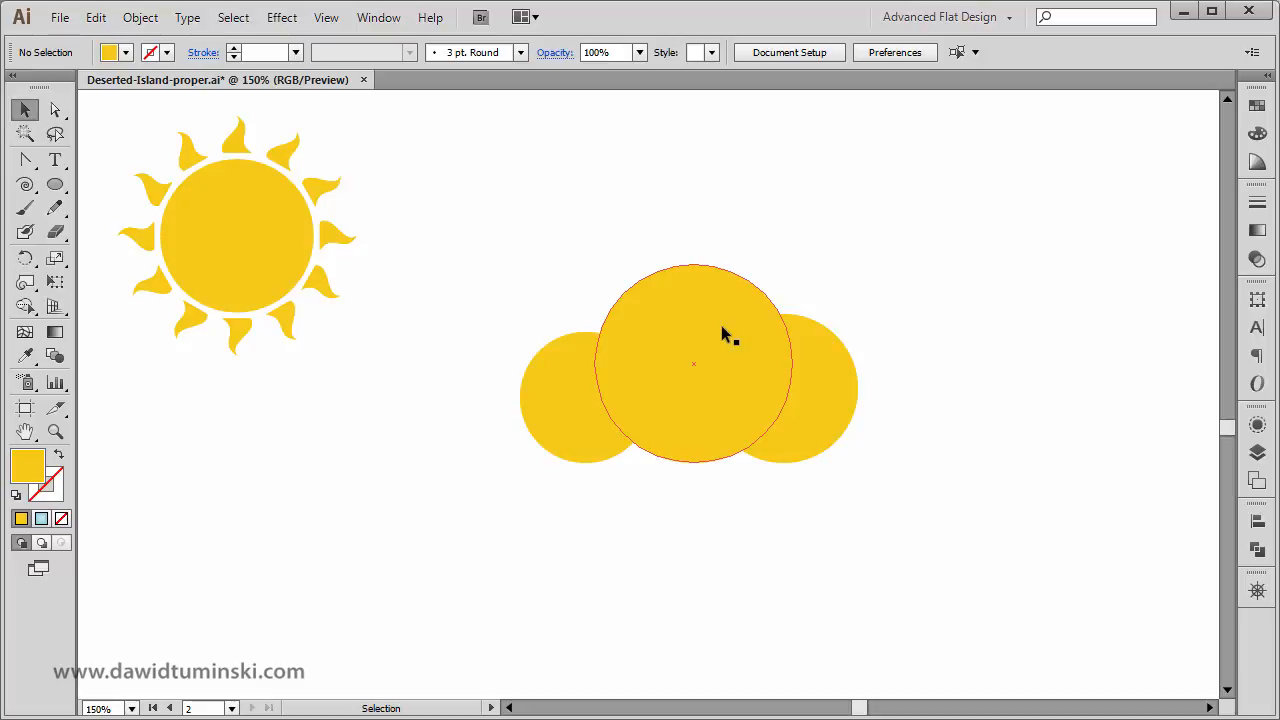
drag(722, 331, 685, 336)
click(842, 212)
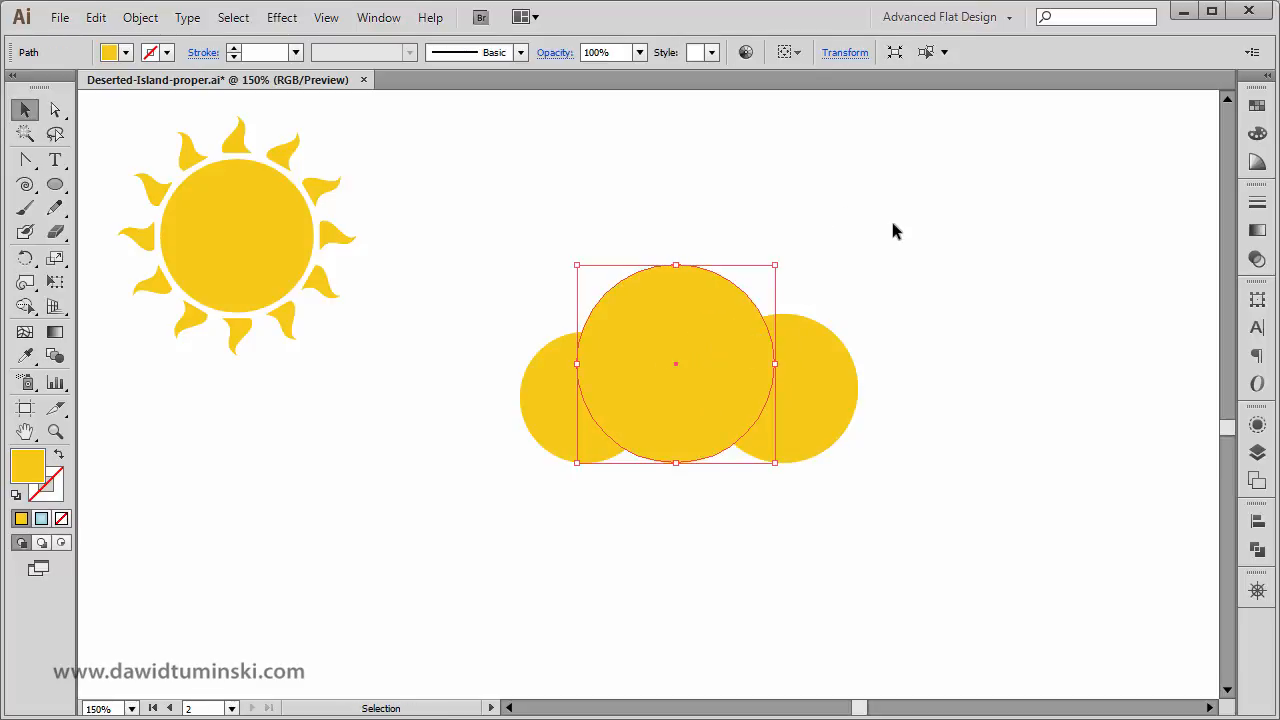
click(893, 220)
Examine the shape of the finished clouds in the island illustration as a reference for the new cloud.
key(space)
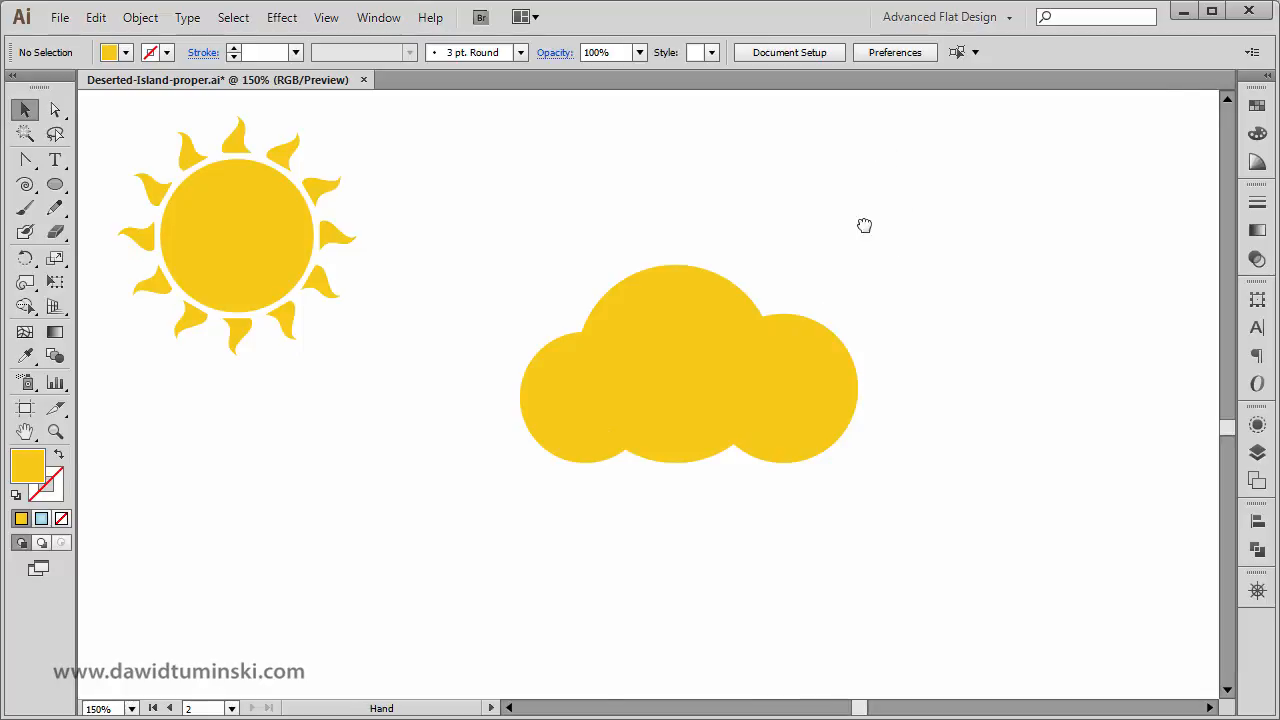
drag(866, 226, 760, 668)
drag(849, 172, 733, 625)
drag(830, 345, 844, 688)
drag(920, 274, 897, 606)
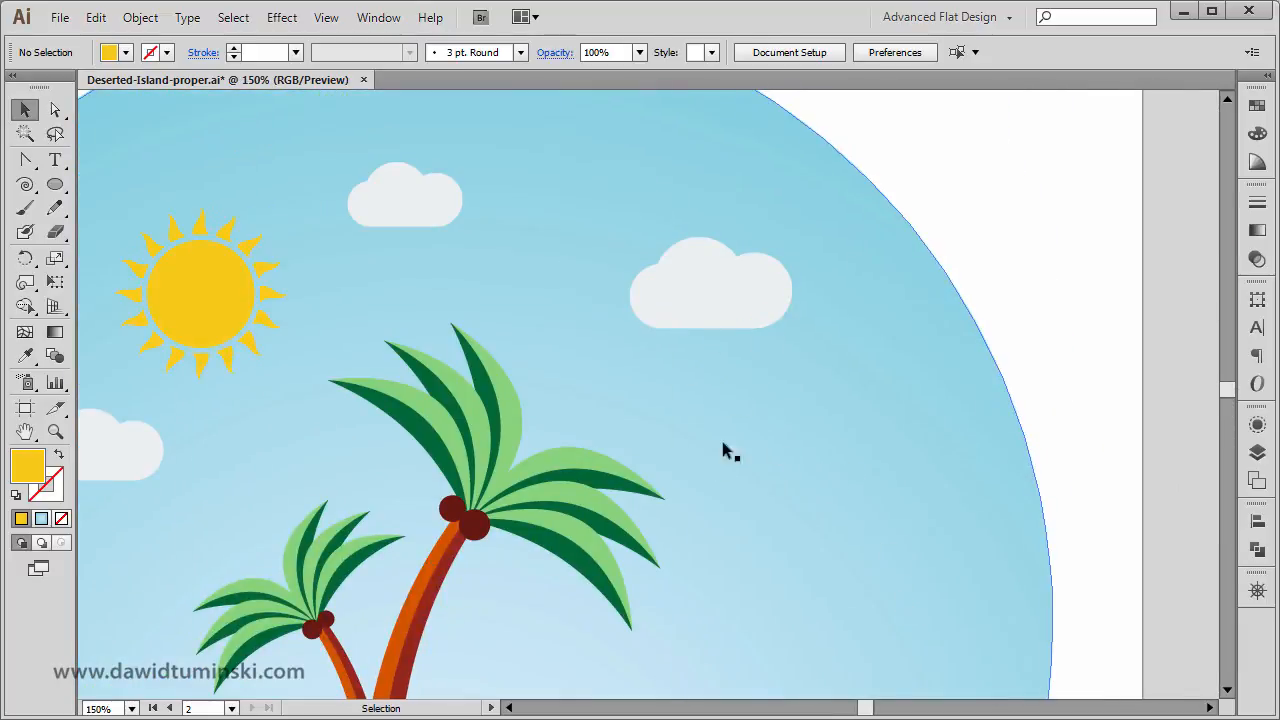
key(space)
drag(723, 544, 860, 134)
drag(800, 346, 790, 95)
drag(804, 636, 894, 91)
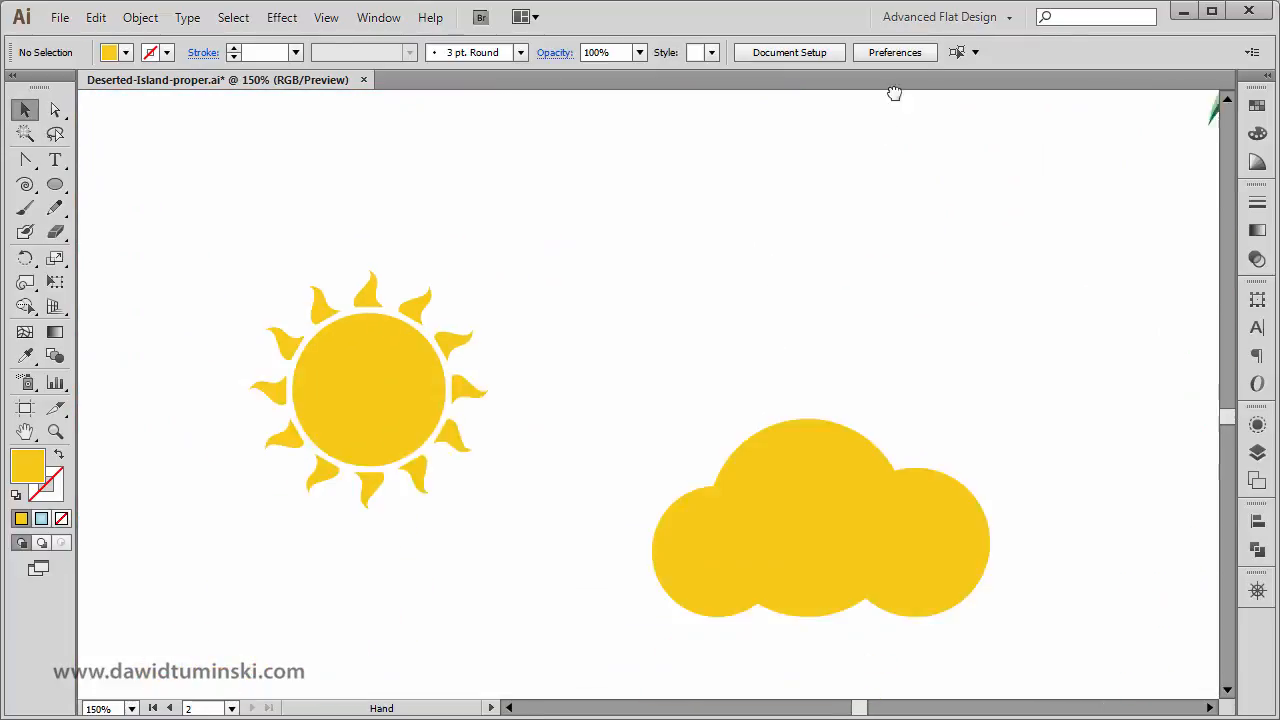
drag(892, 360, 754, 167)
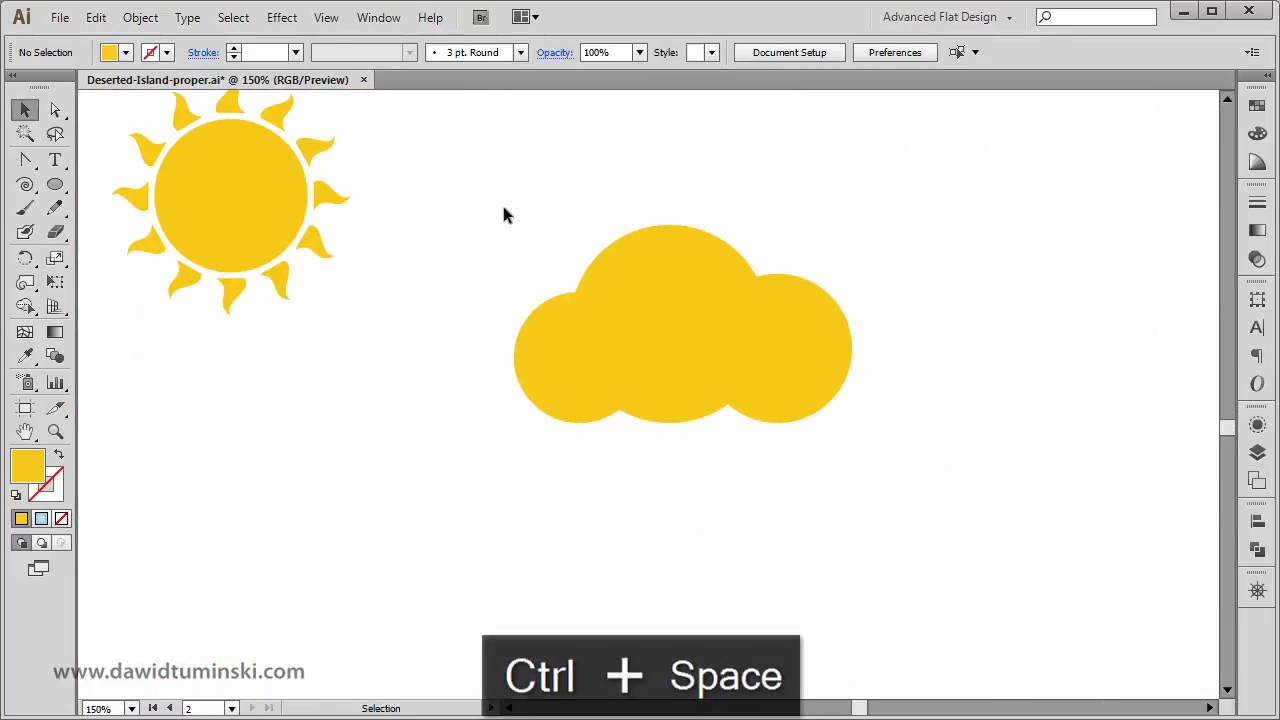
Unite the three overlapping circles into a single cloud shape with Pathfinder.
drag(469, 163, 923, 520)
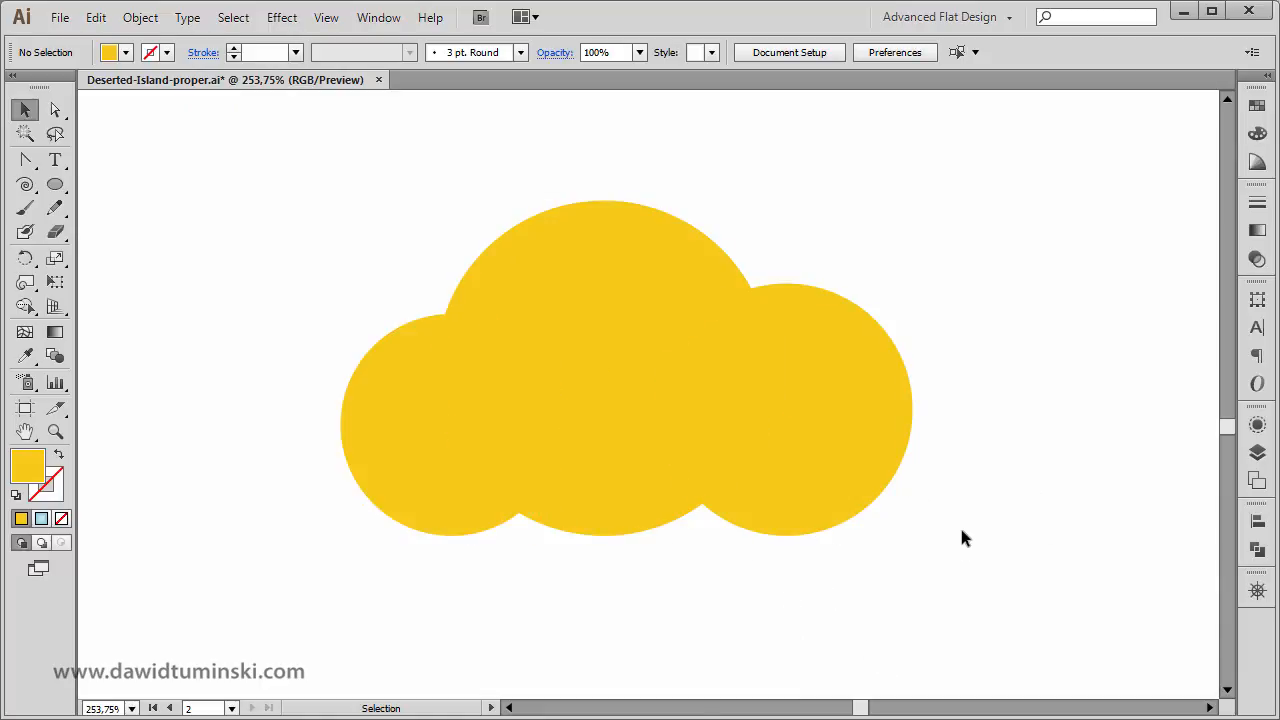
drag(988, 530, 343, 197)
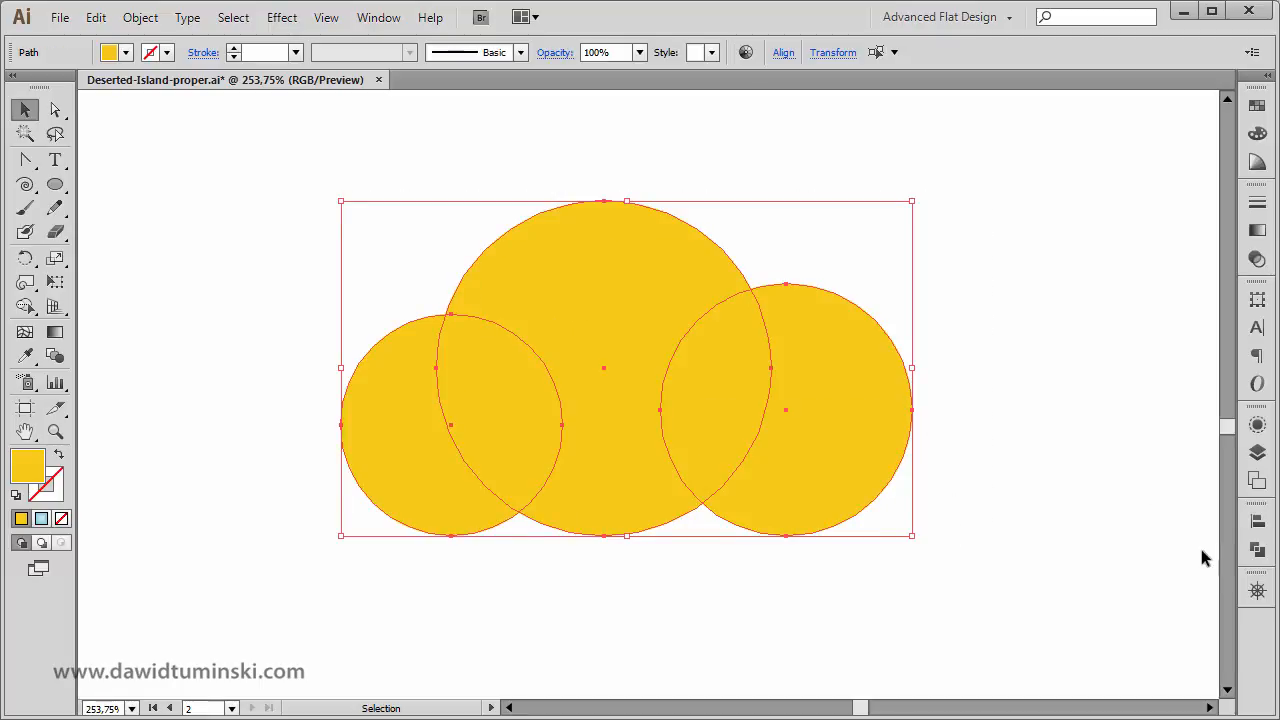
click(1257, 549)
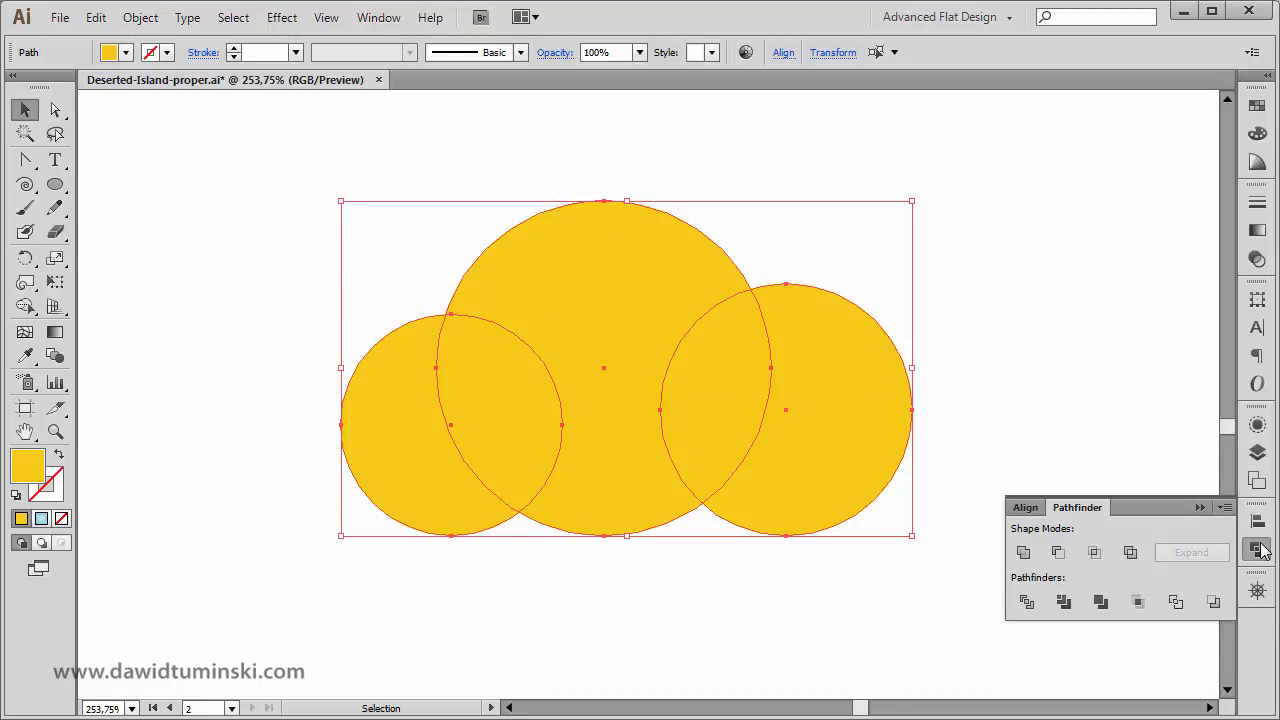
click(1022, 553)
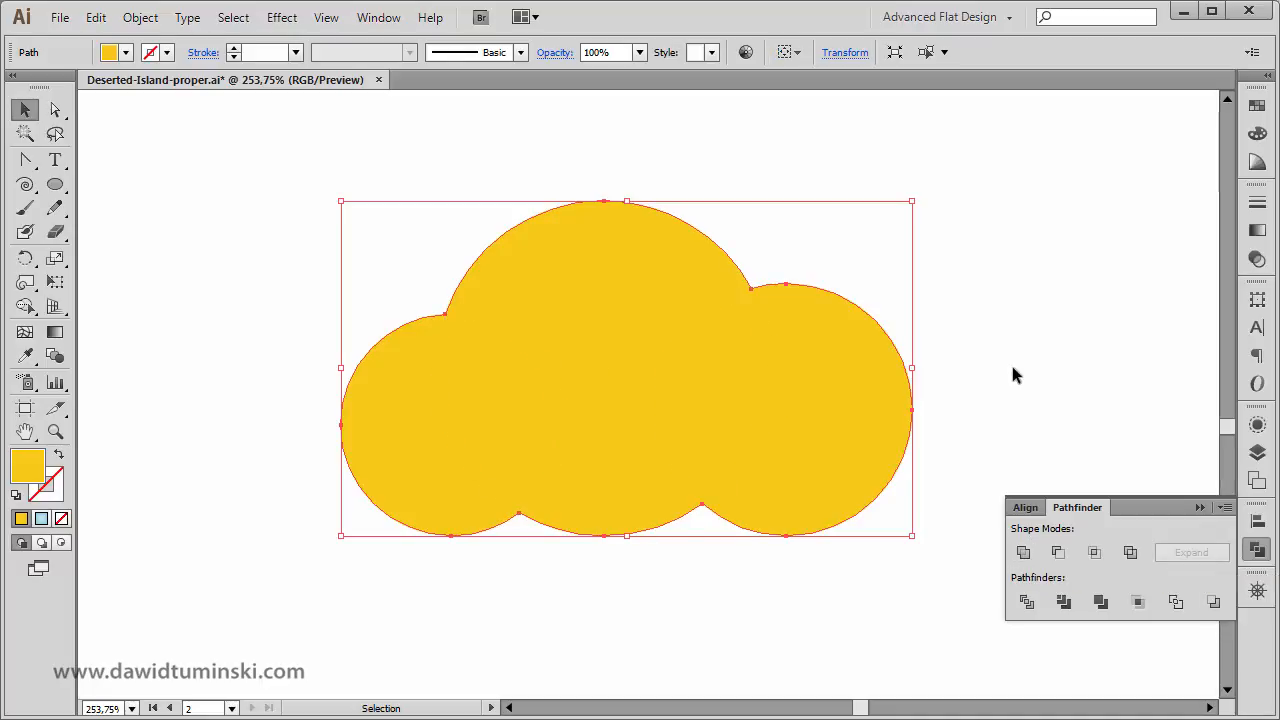
click(754, 595)
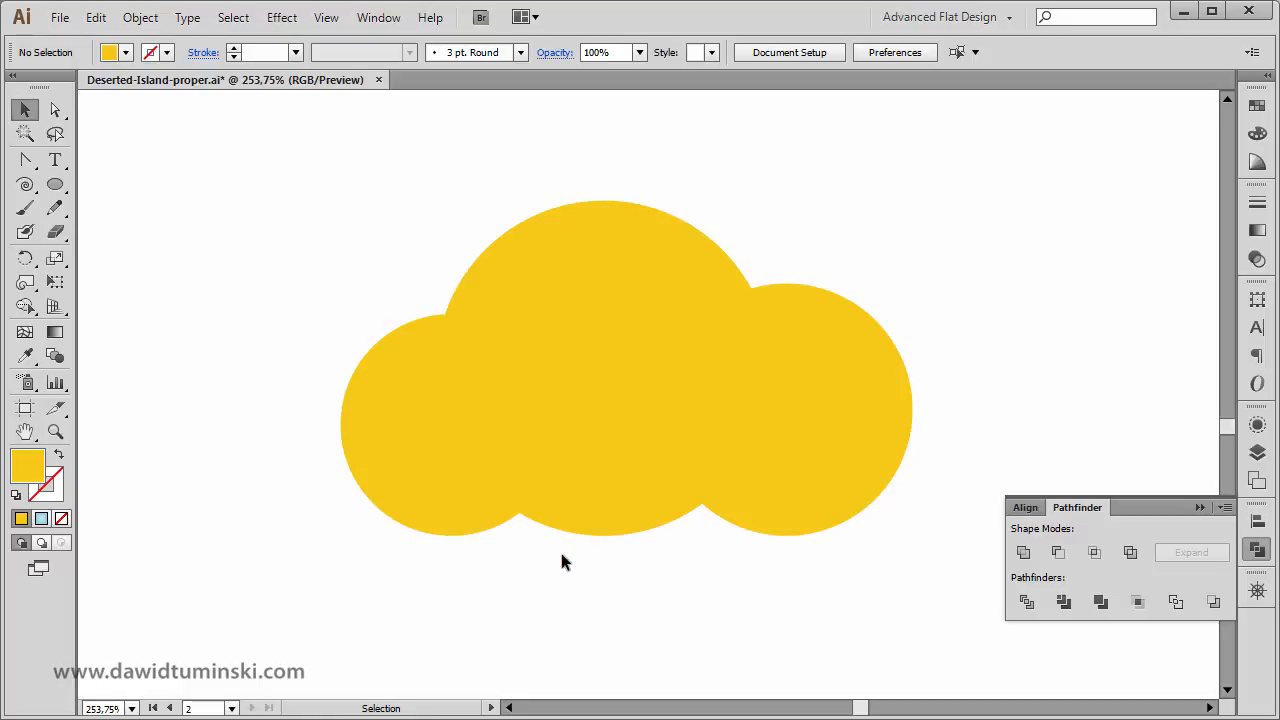
Flatten the cloud's base by removing the two notch anchor points and the bottom middle anchor point between them.
key(a)
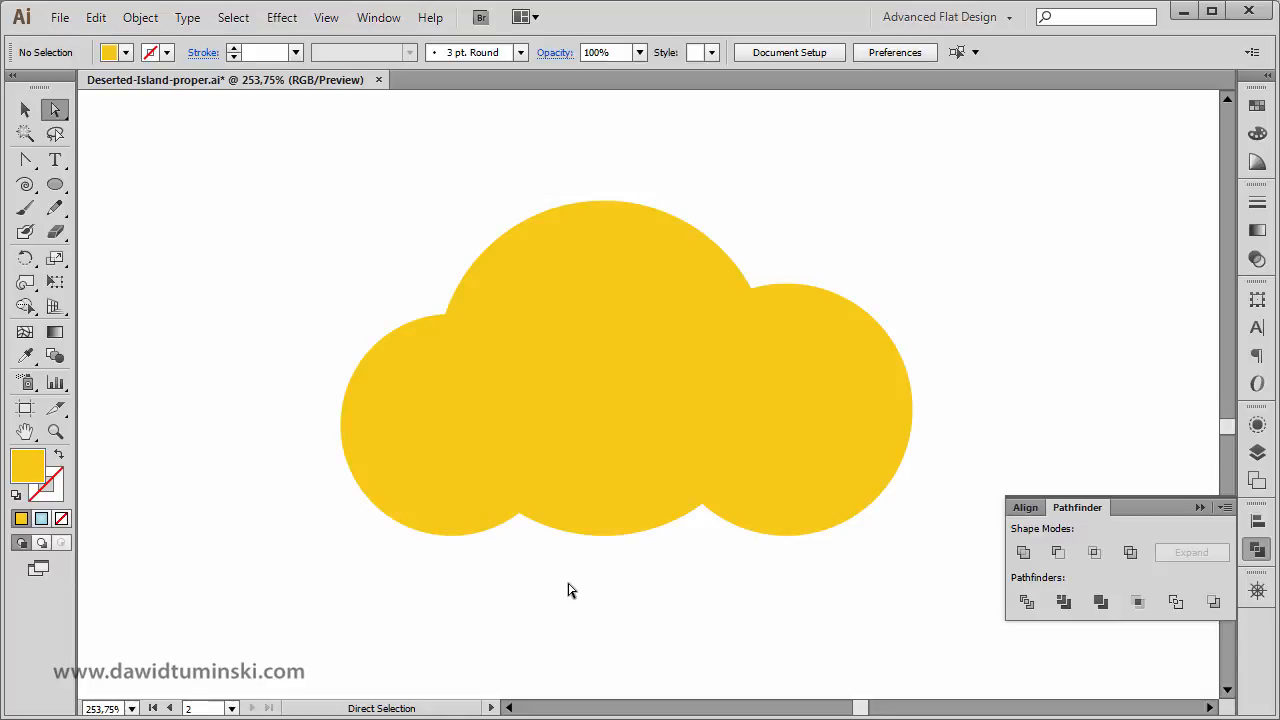
click(520, 515)
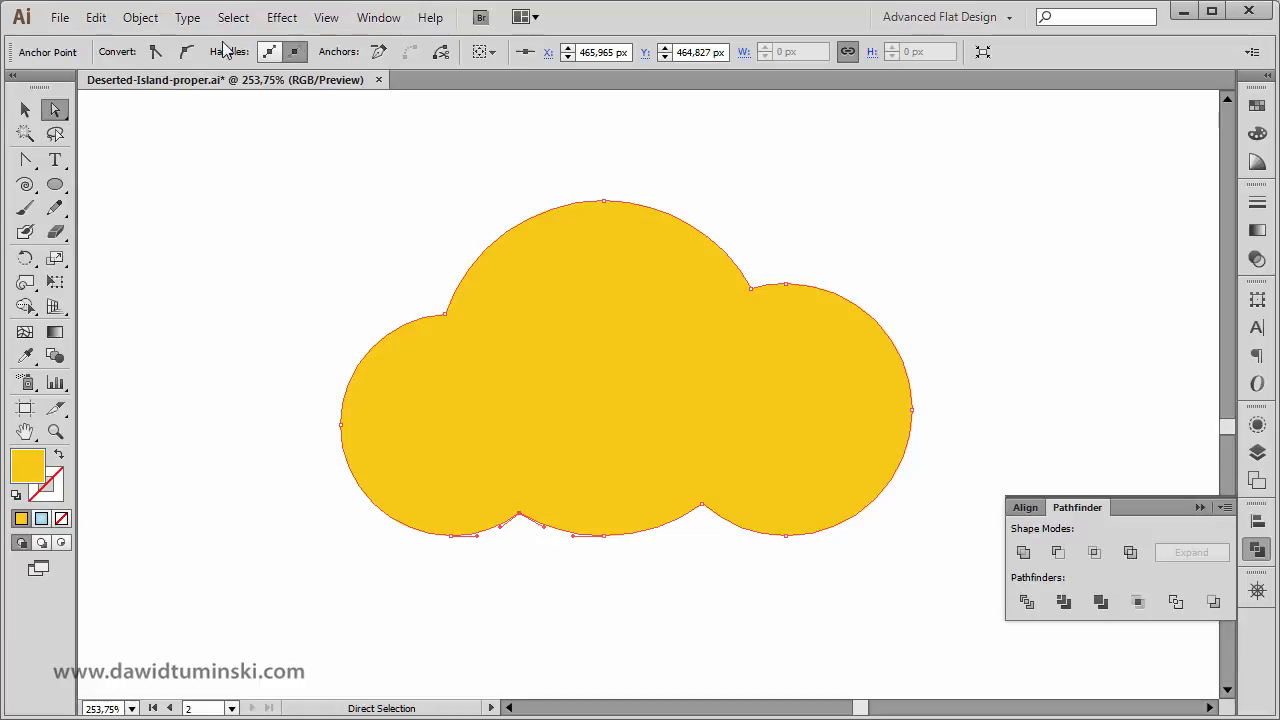
click(380, 52)
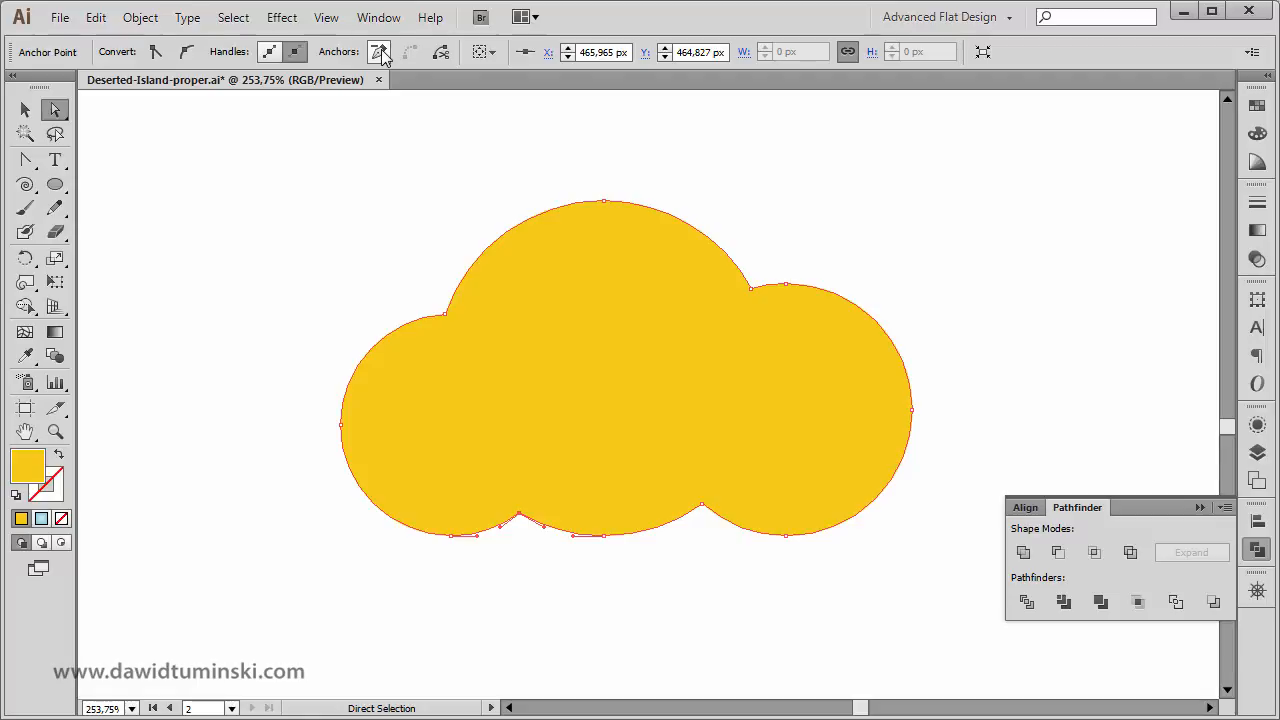
click(380, 52)
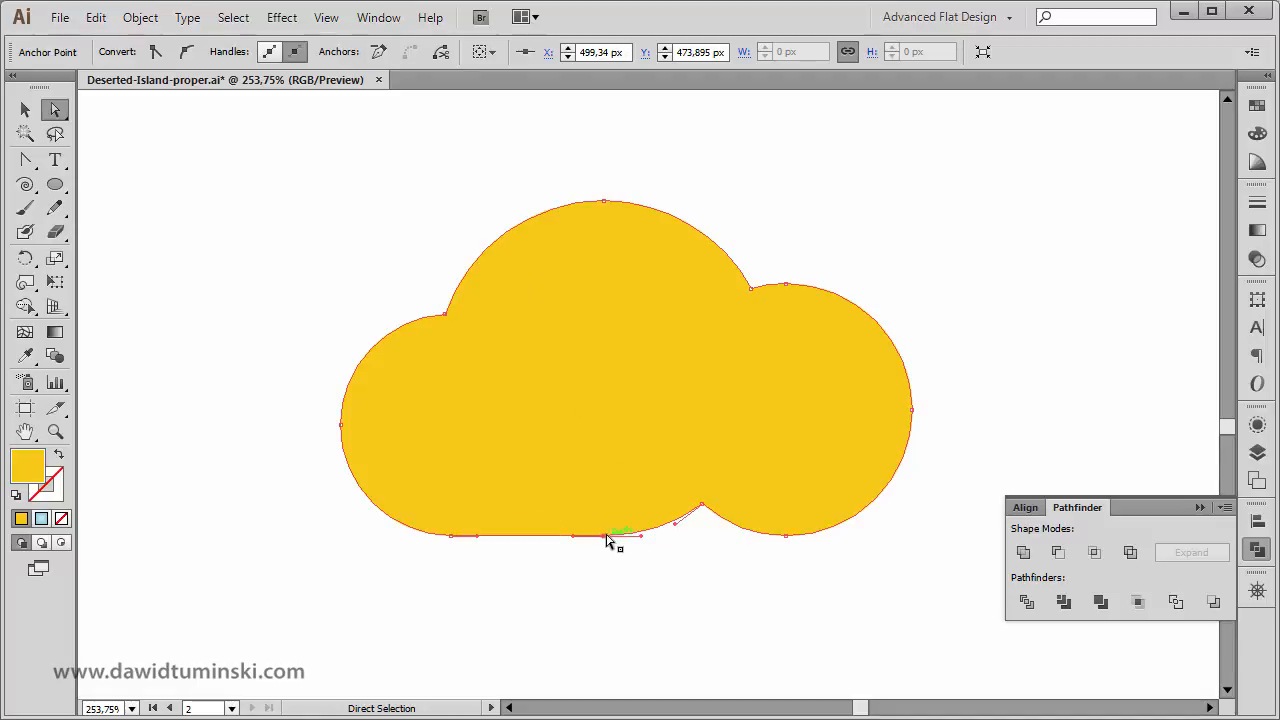
click(386, 61)
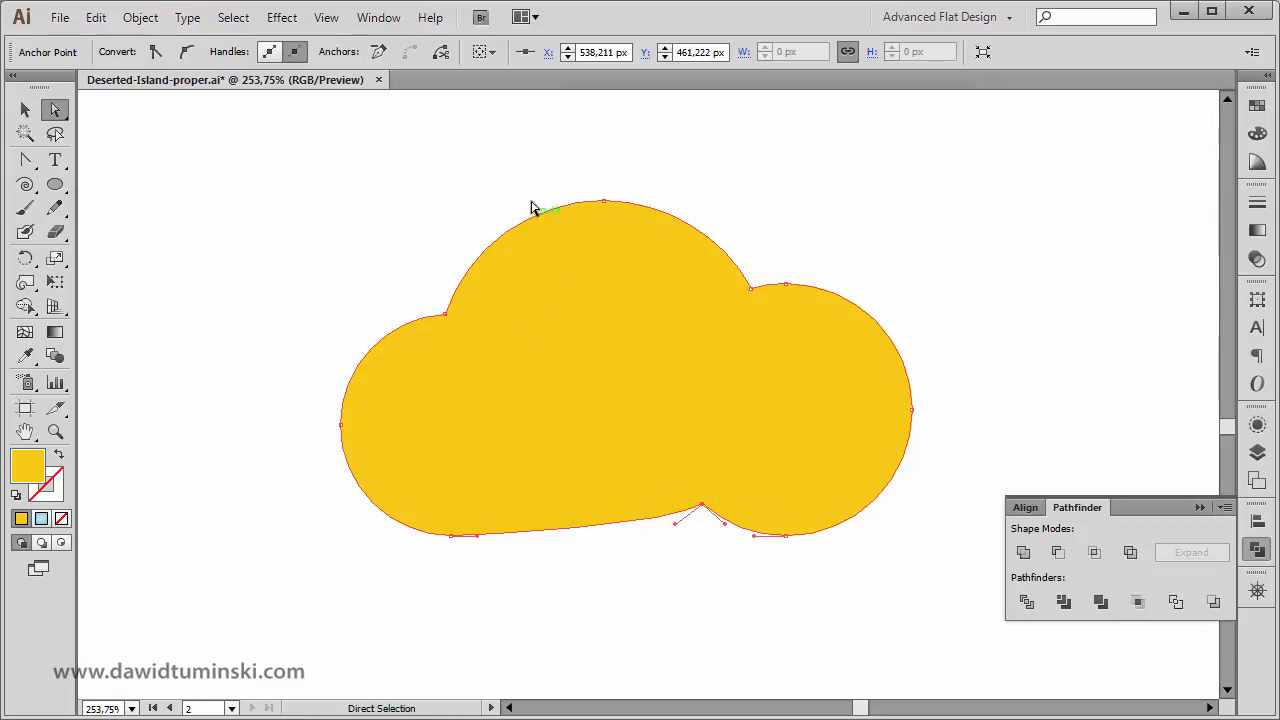
click(378, 54)
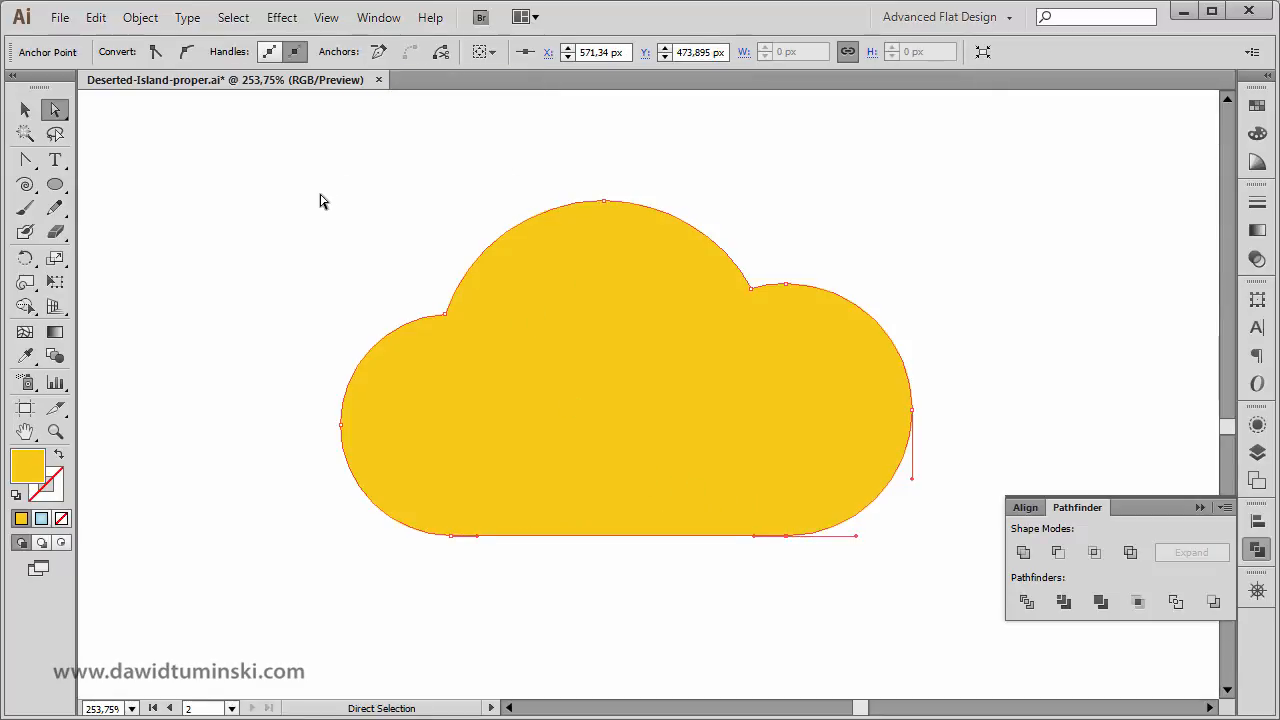
click(318, 201)
click(25, 109)
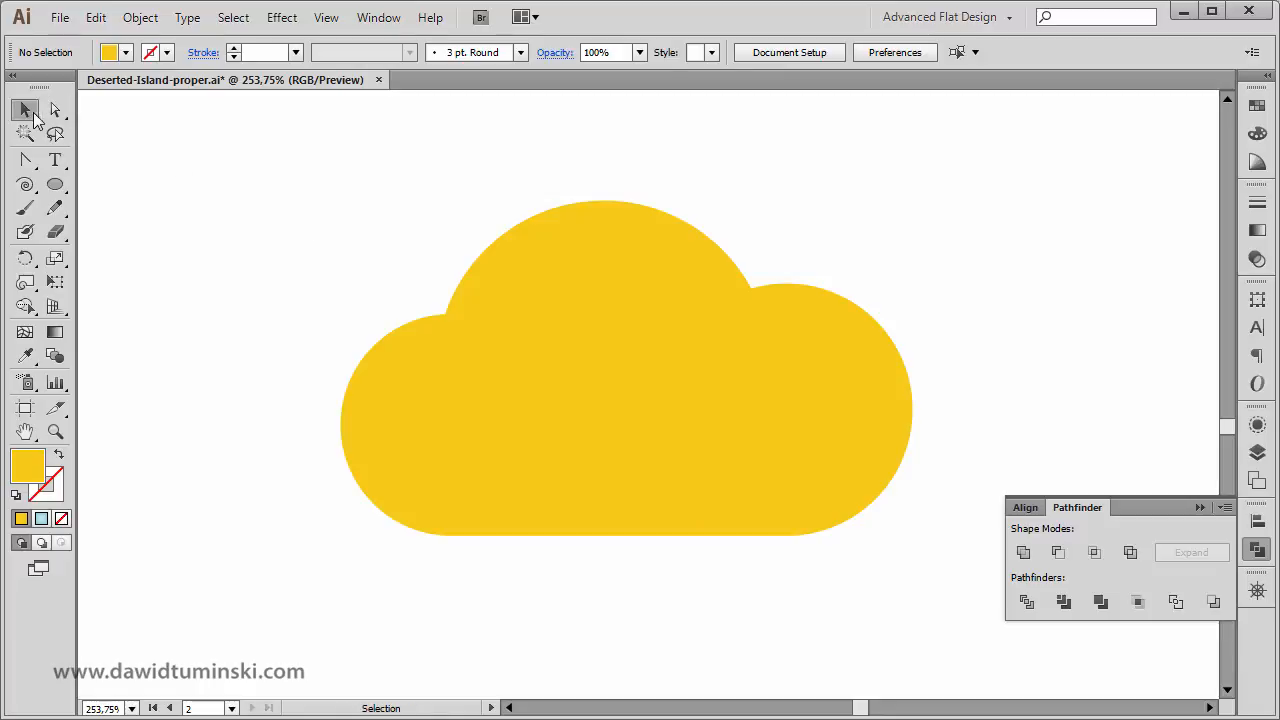
Scale the flat-based cloud down proportionally around its center to about two thirds of its size.
click(620, 256)
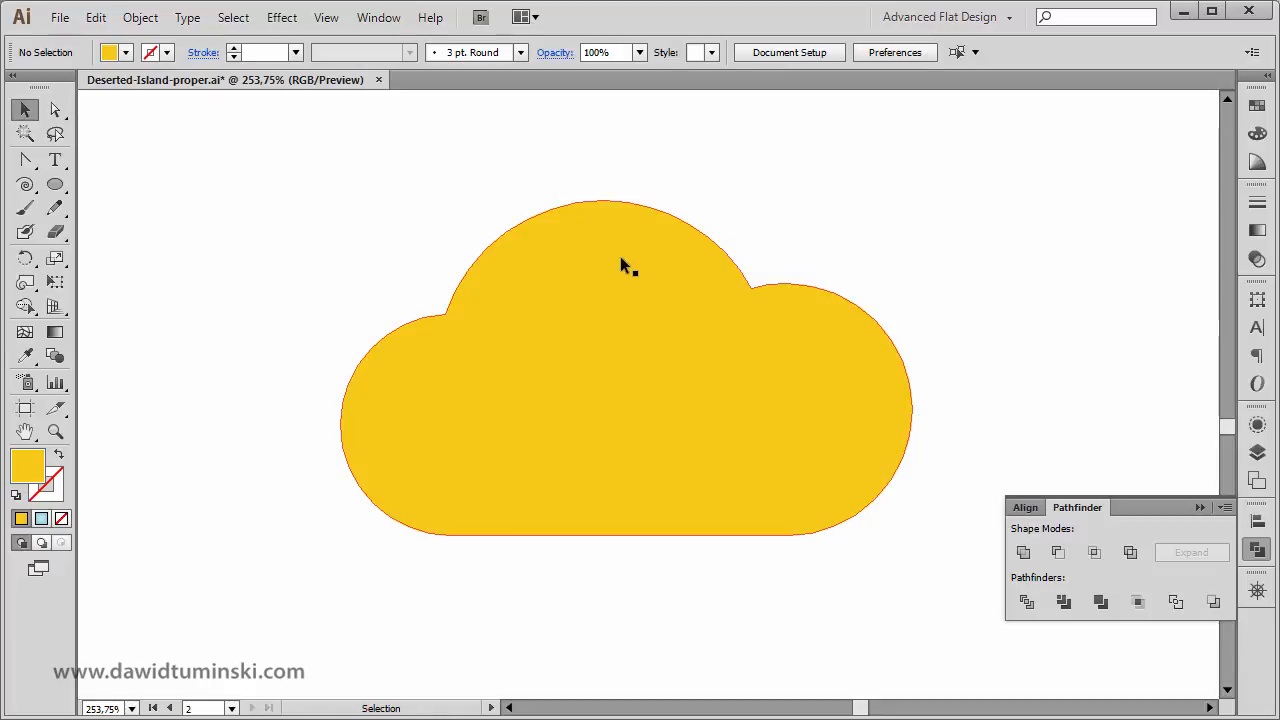
key(ctrl+minus)
key(ctrl+minus)
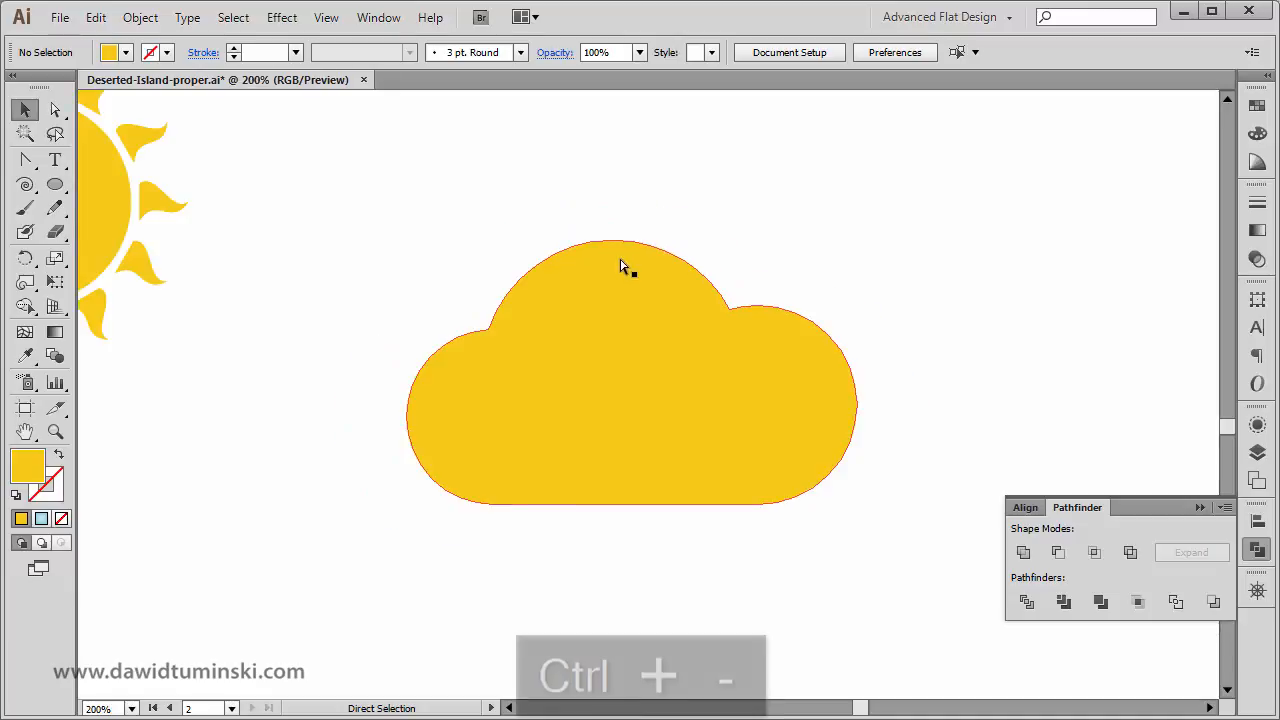
click(617, 305)
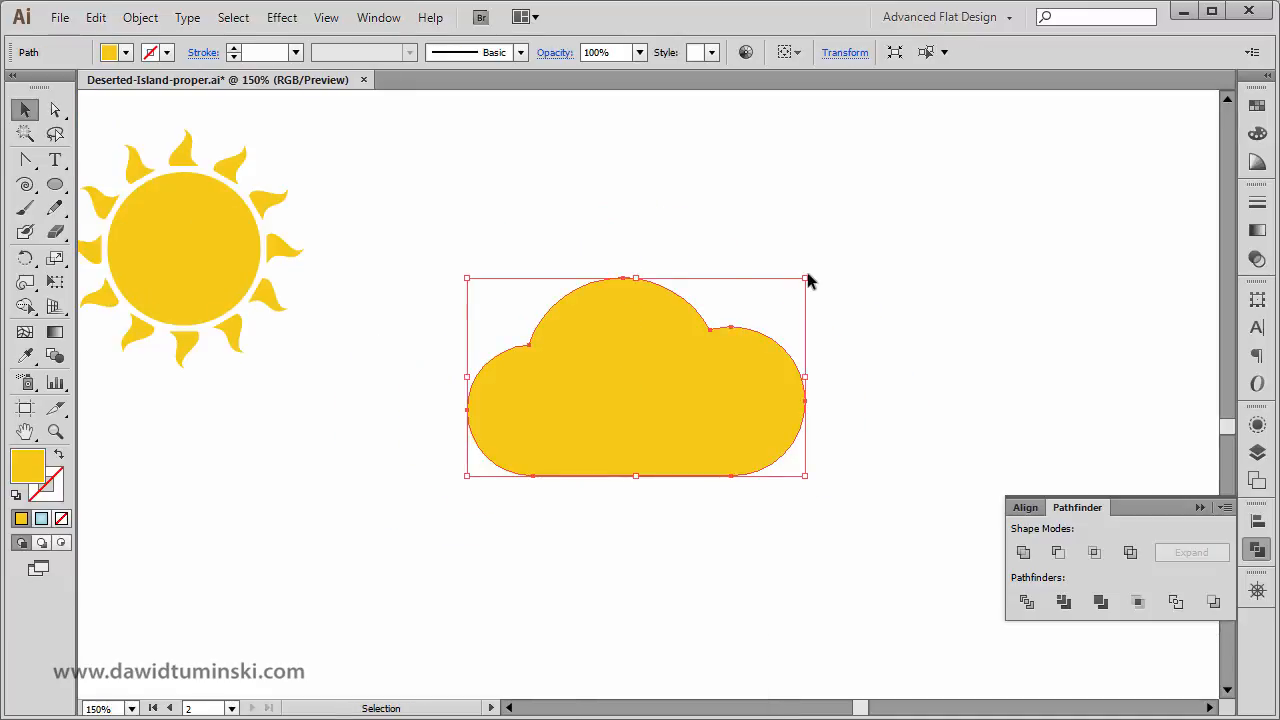
drag(806, 281, 751, 306)
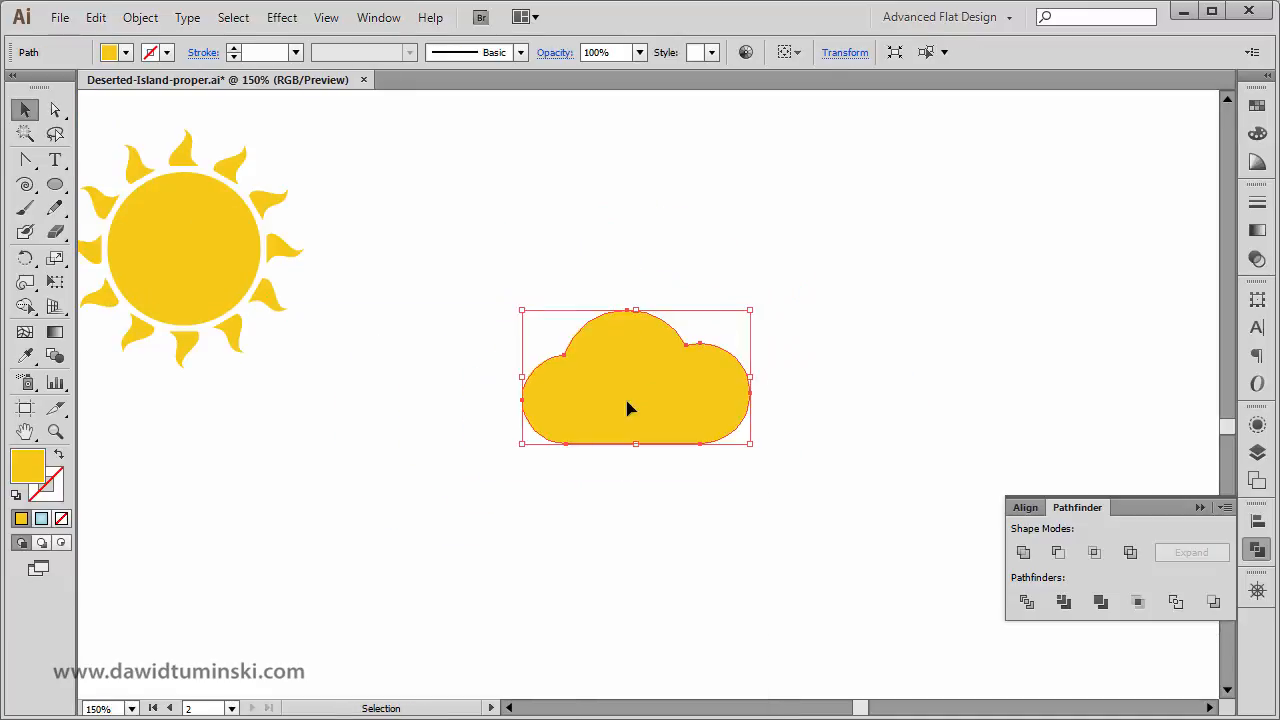
Move the smaller cloud up beside the sun and collapse the Pathfinder panel.
drag(629, 409, 533, 210)
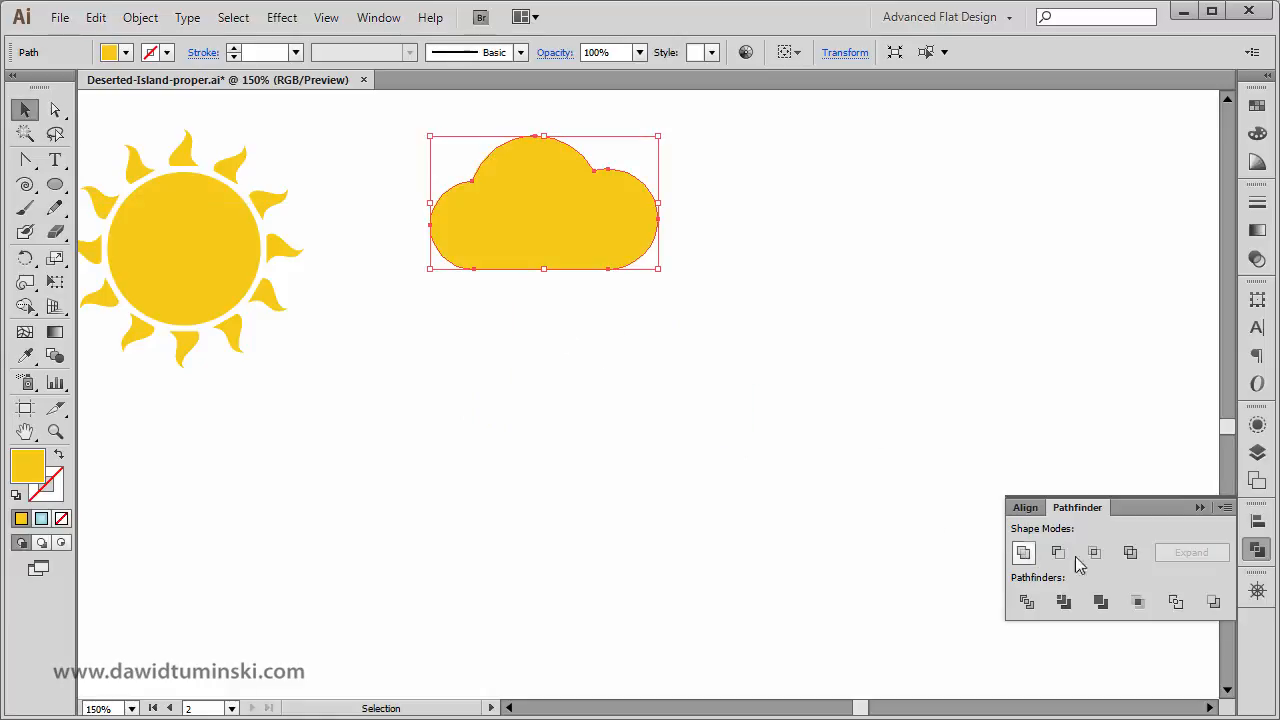
click(1199, 508)
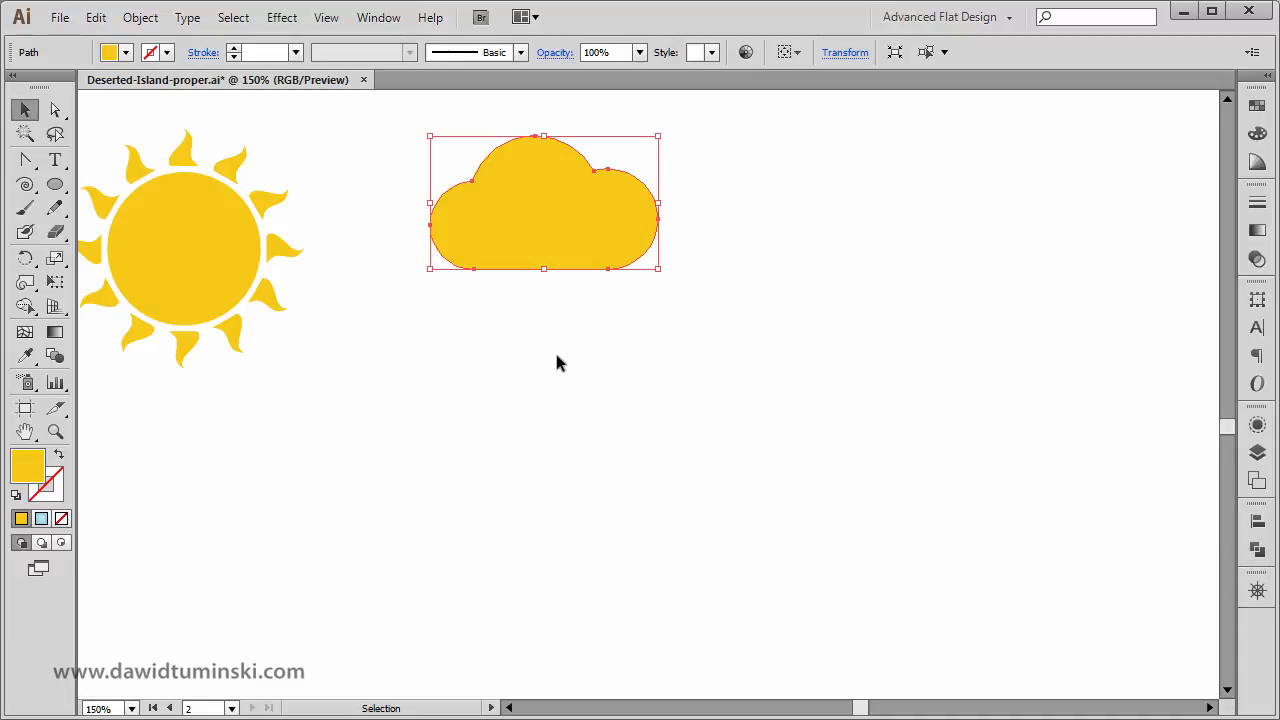
click(632, 330)
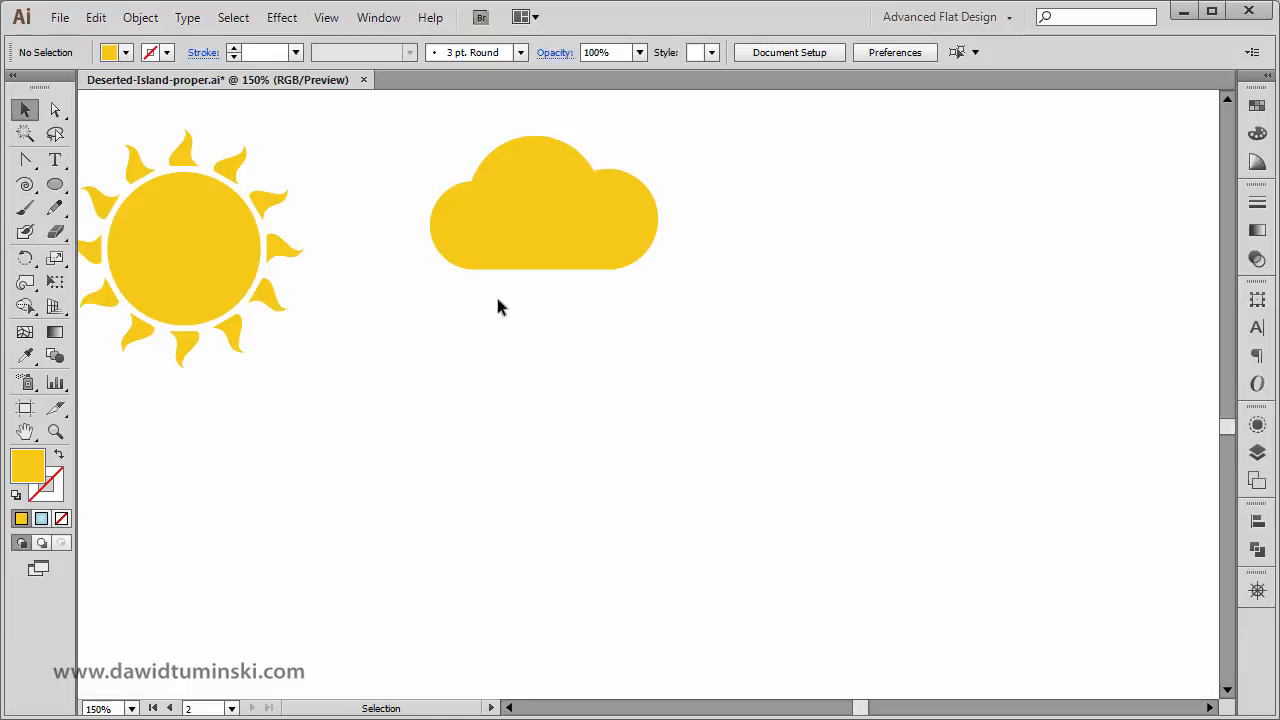
Shift the cloud closer to the sun and raise it slightly, leaving it deselected.
drag(498, 305, 604, 335)
drag(674, 283, 629, 300)
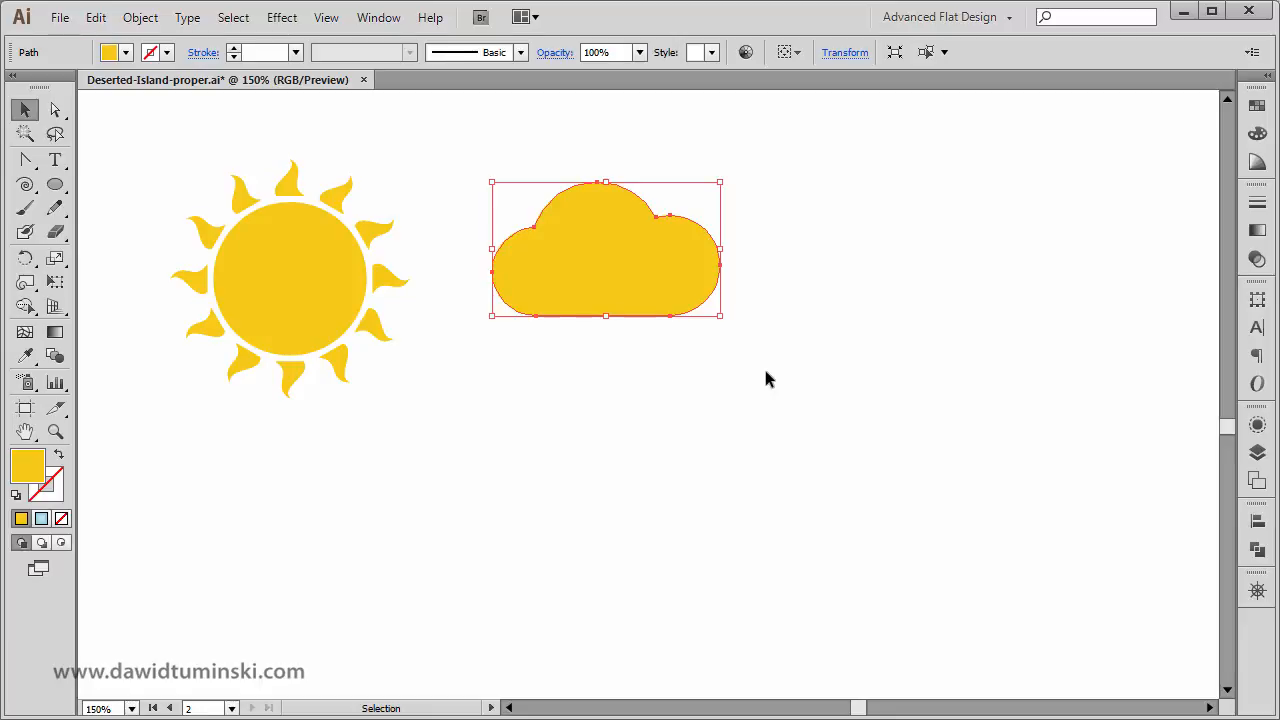
click(725, 405)
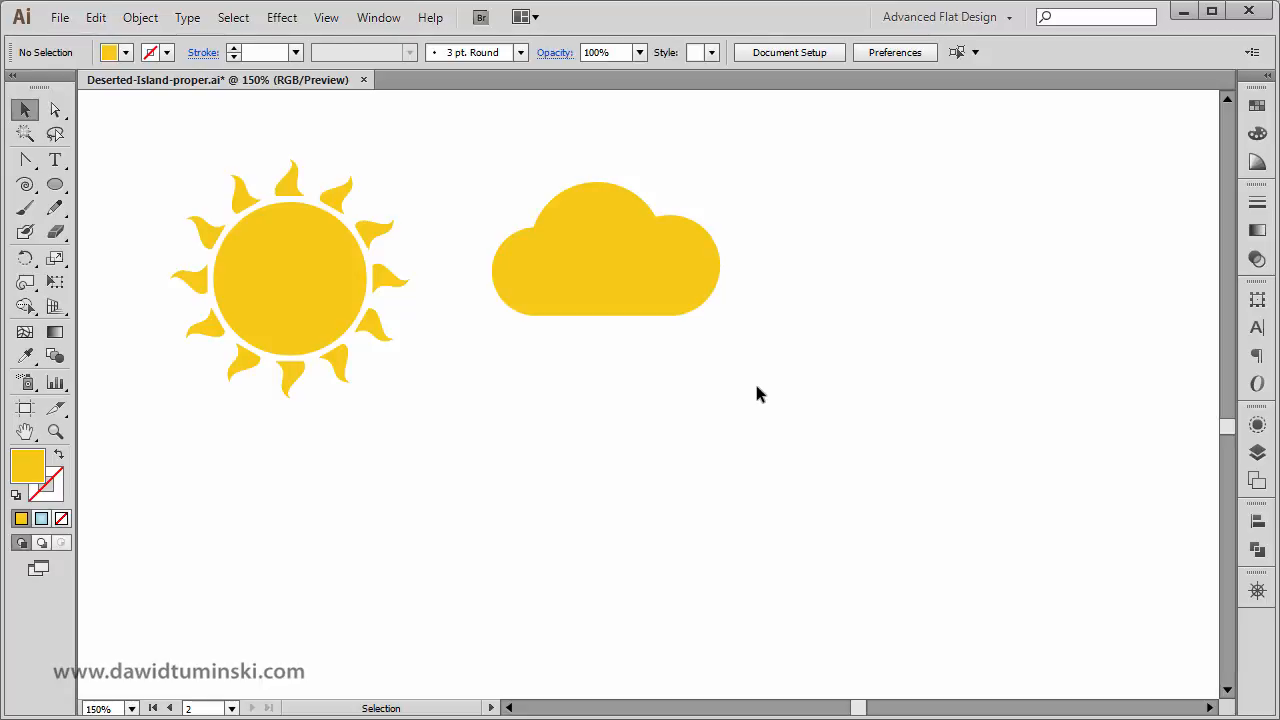
drag(652, 262, 647, 227)
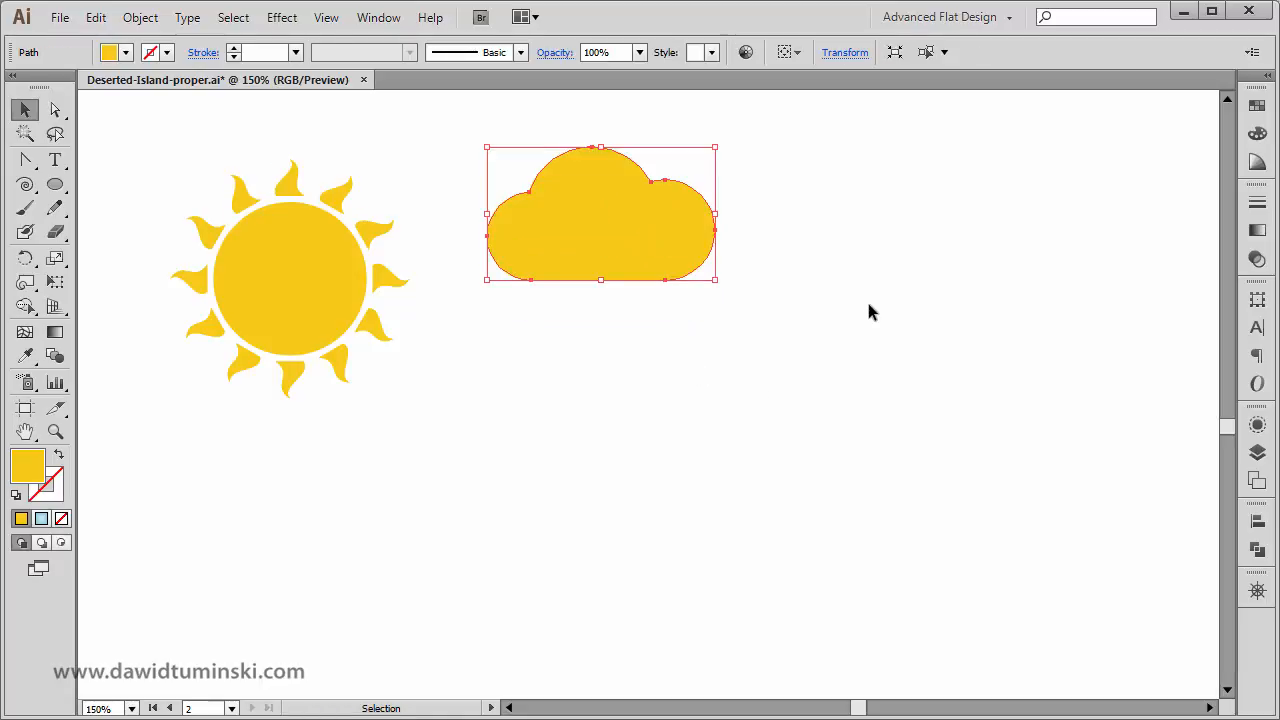
click(862, 304)
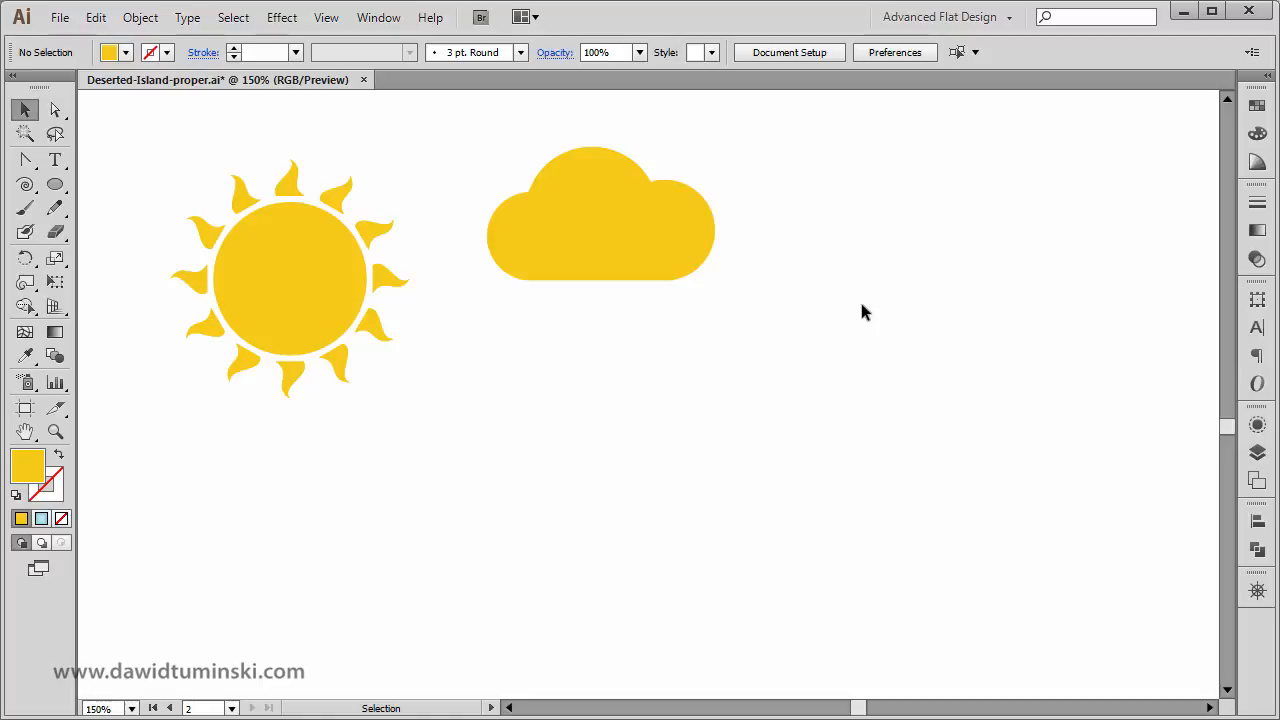
Examine the finished island illustration on the upper artboard as a reference for the remaining elements.
key(ctrl+minus)
key(ctrl+minus)
key(ctrl+minus)
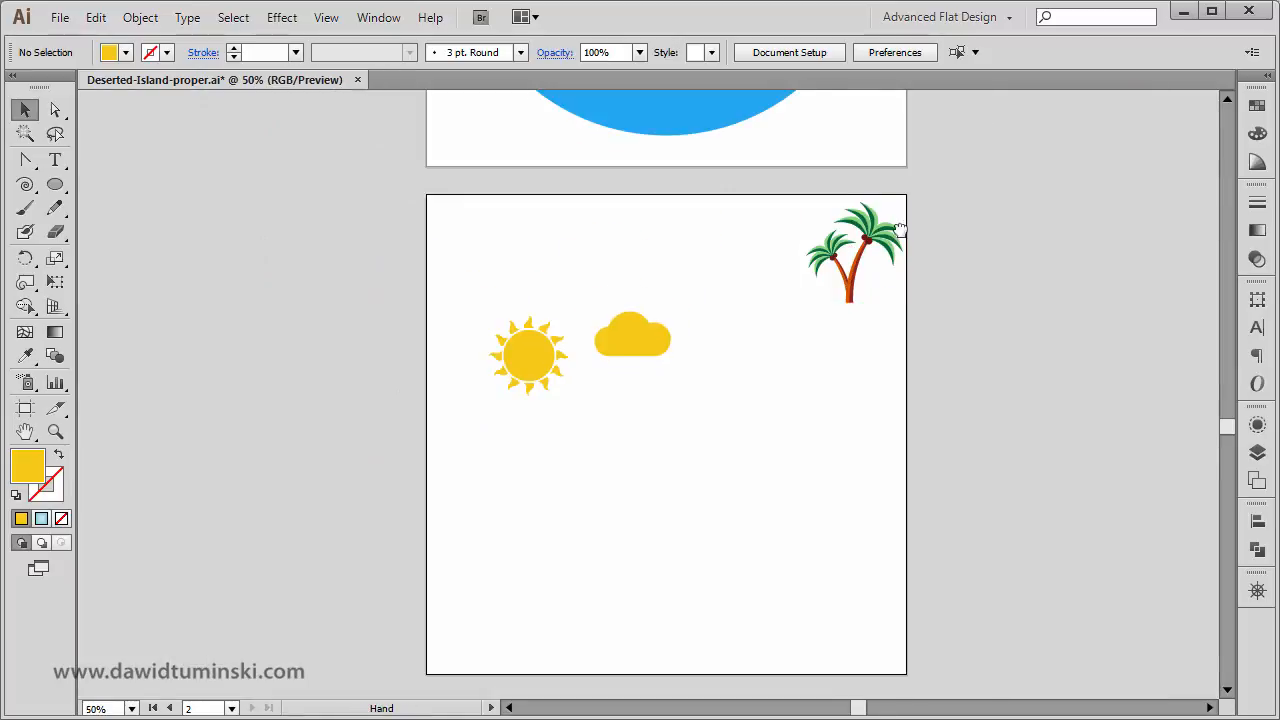
scroll(900, 230, up, 6)
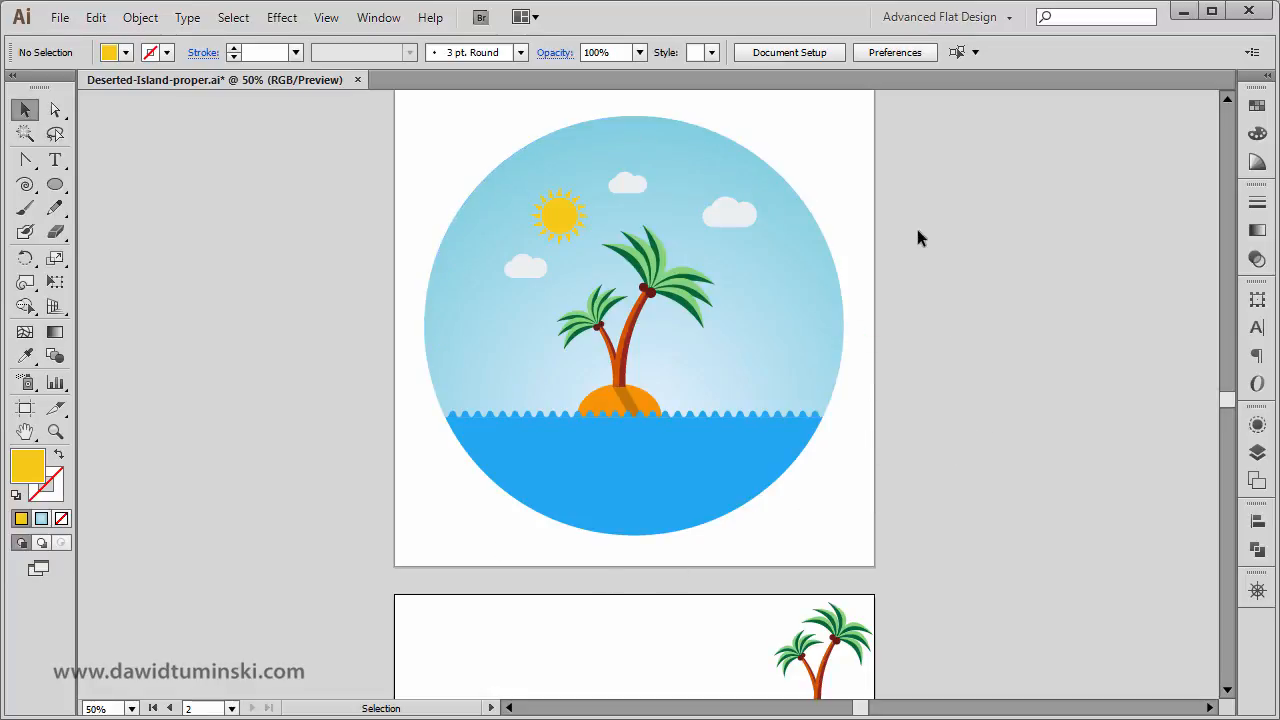
scroll(952, 508, down, 3)
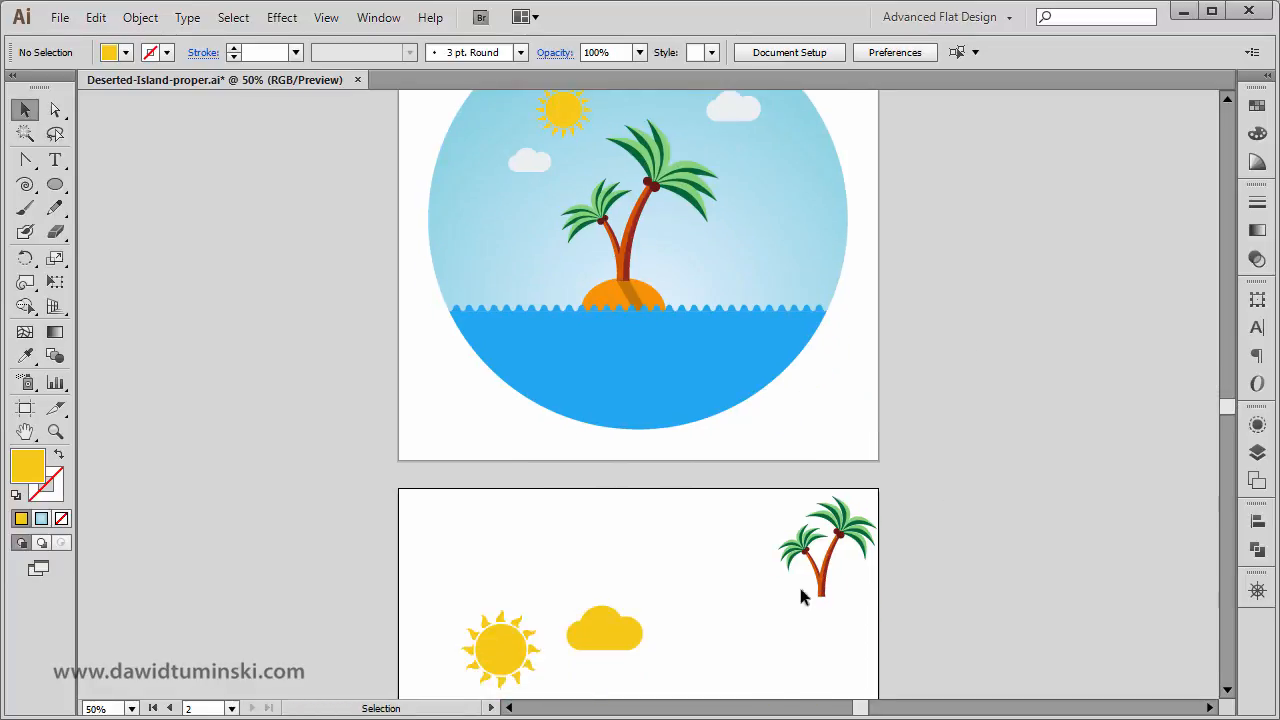
drag(865, 266, 849, 332)
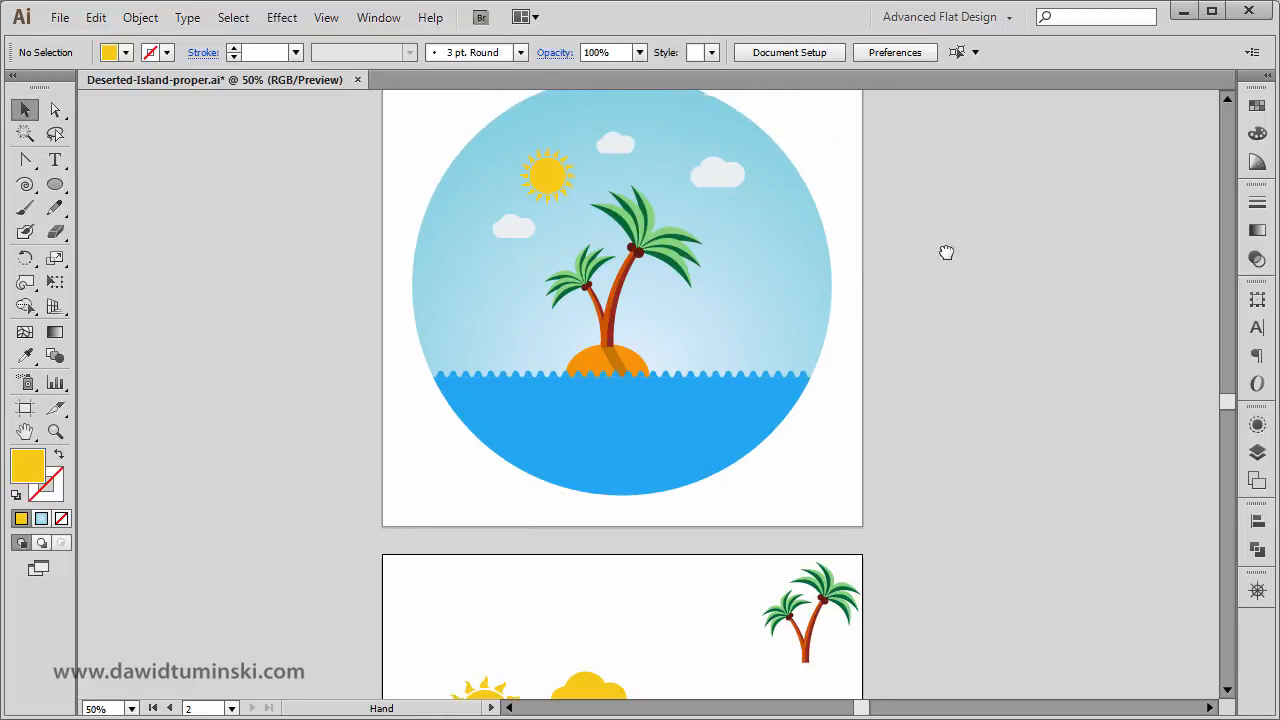
drag(946, 251, 924, 345)
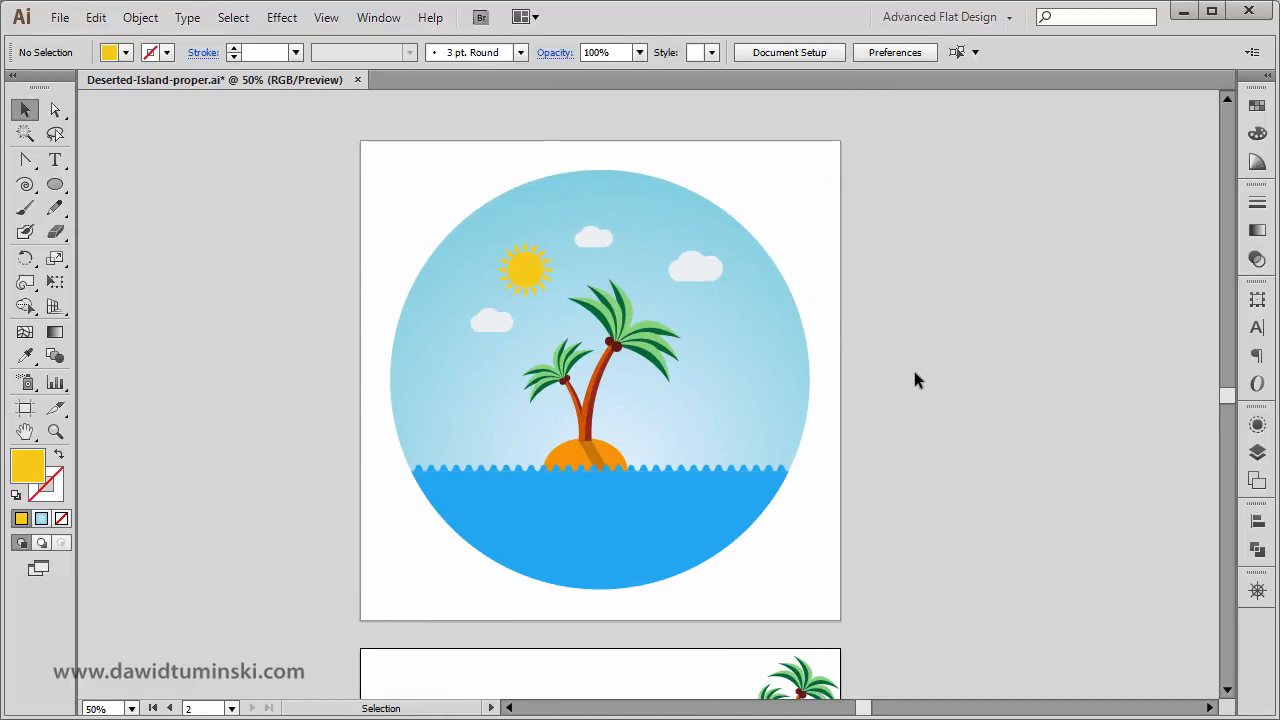
scroll(918, 370, down, 1)
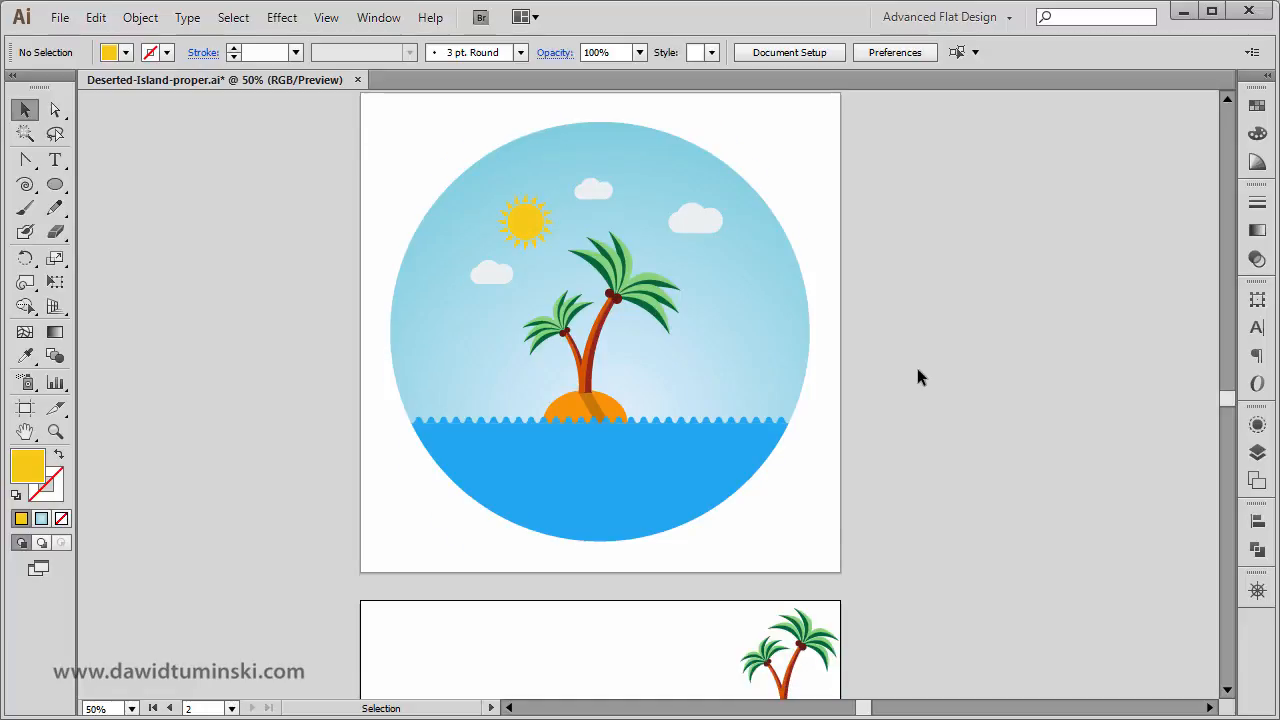